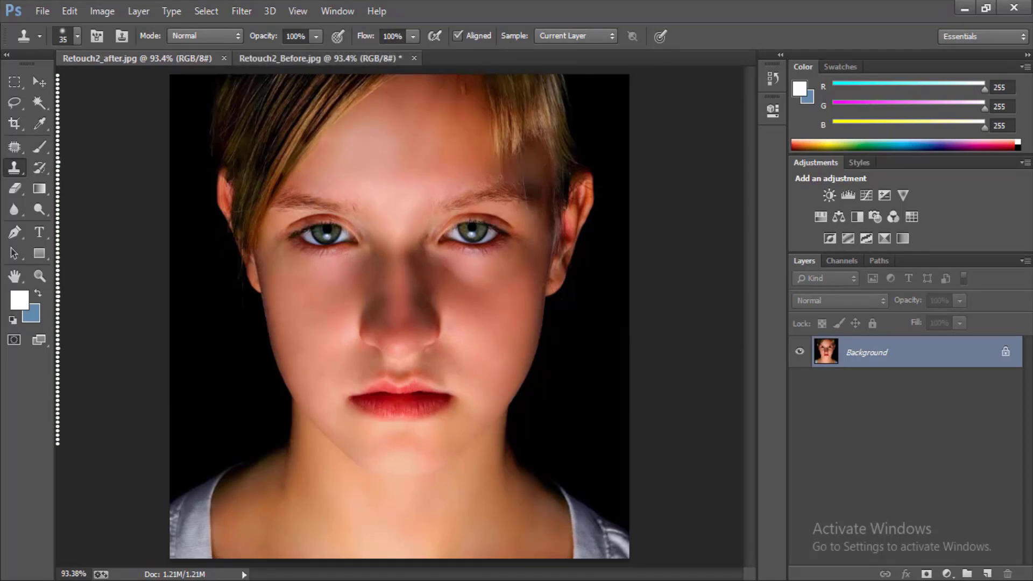
Step: Switch to the blemished Retouch2_Before.jpg document with Ctrl+Tab
key(ctrl+Tab)
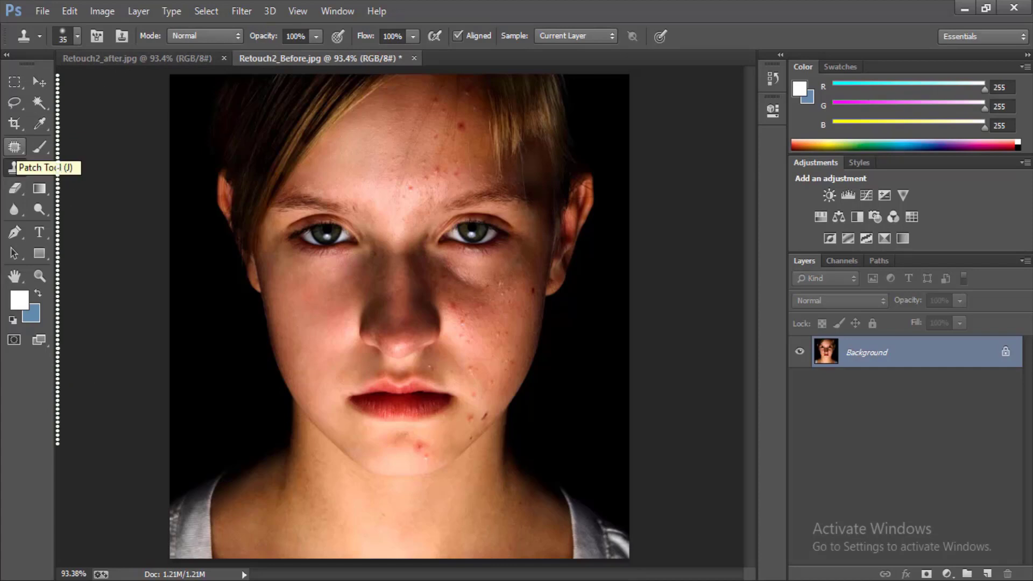
Step: Choose the Spot Healing Brush and add an empty Layer 1 above the Background
click(14, 148)
right_click(14, 146)
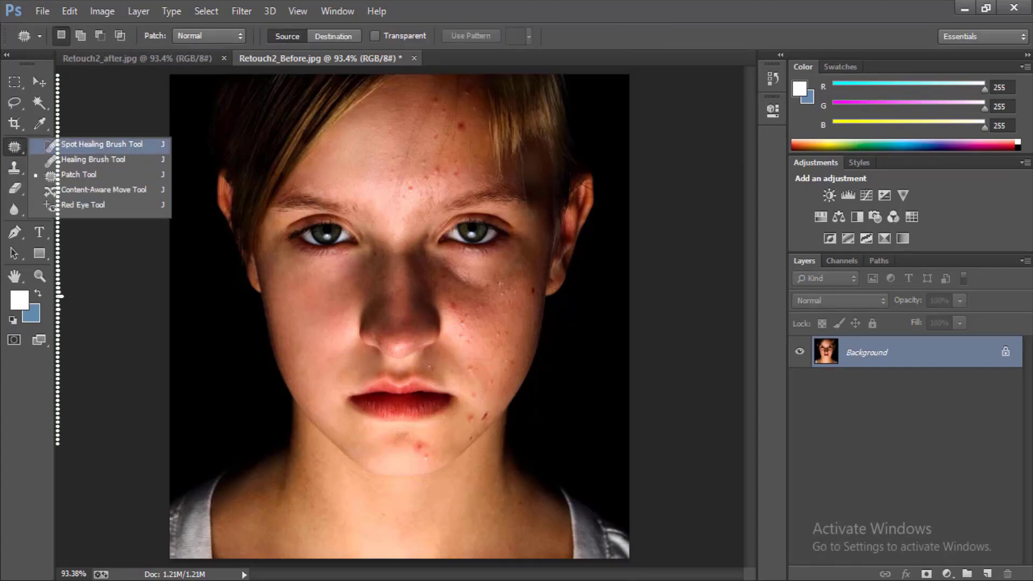
click(80, 144)
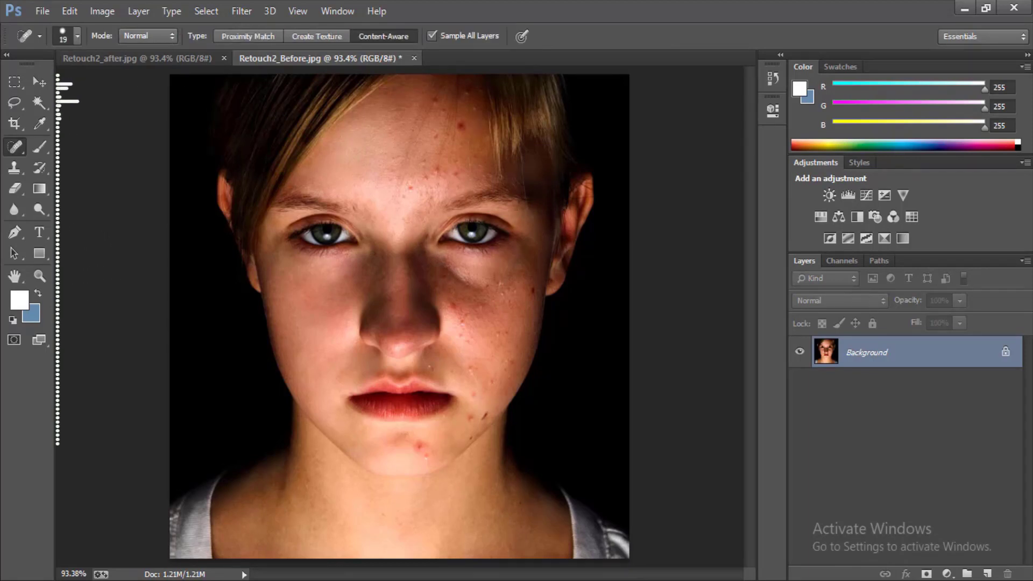
click(987, 573)
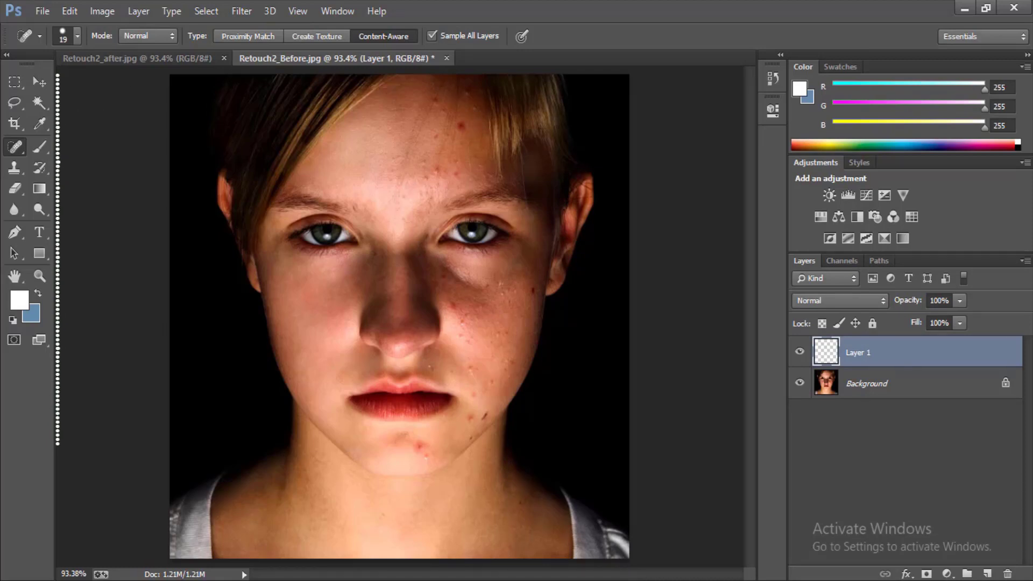
Step: Heal the blemishes across the forehead and between the brows
click(406, 195)
click(439, 175)
click(424, 163)
drag(437, 186, 427, 197)
click(424, 175)
click(420, 177)
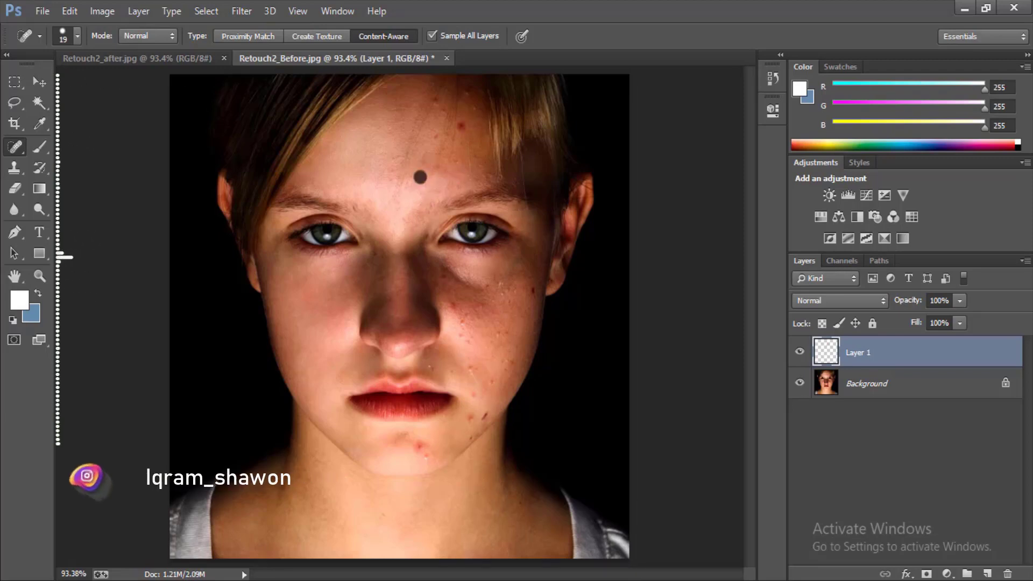
click(409, 217)
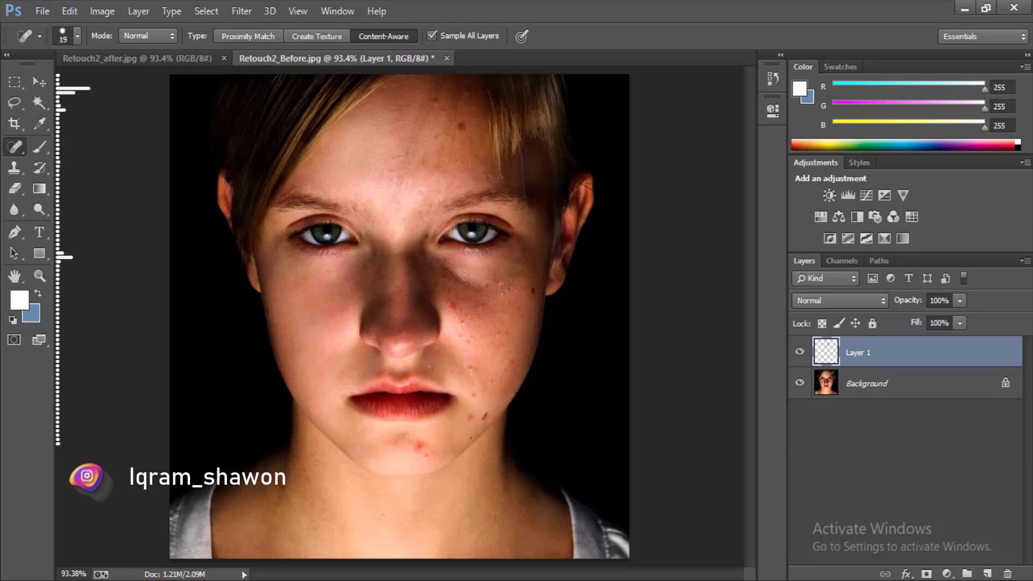
click(420, 220)
click(418, 212)
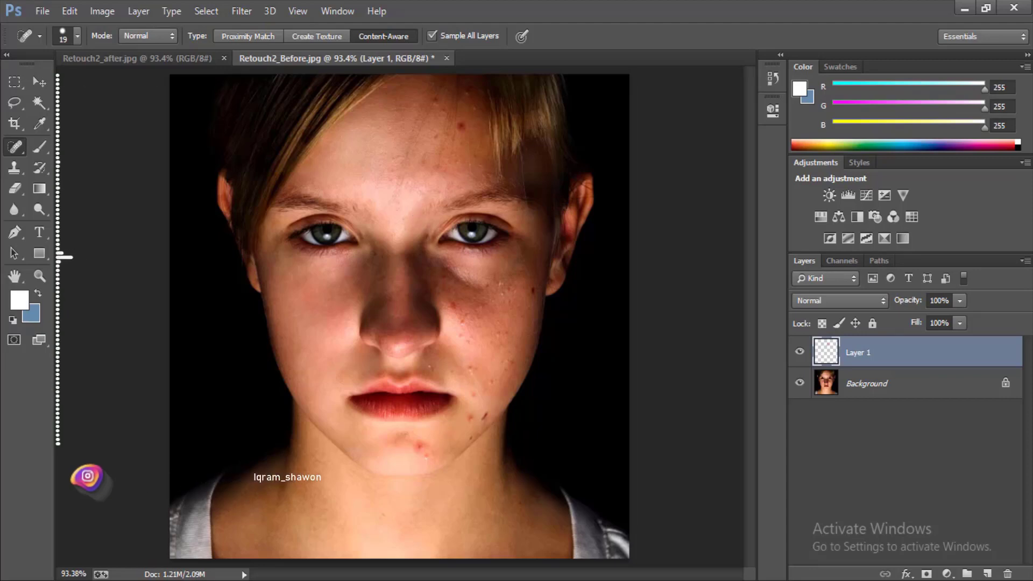
click(424, 162)
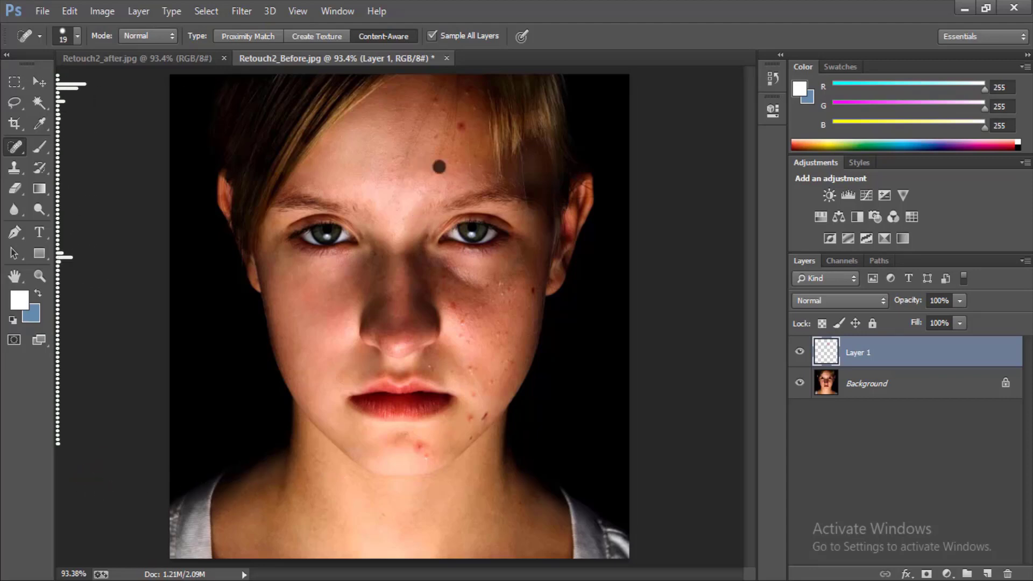
click(434, 133)
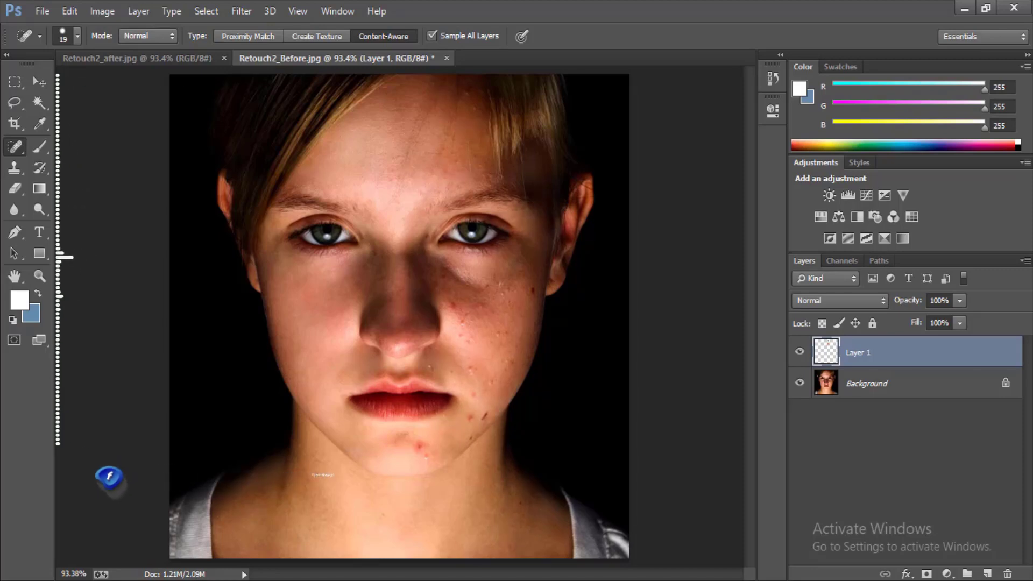
Step: Heal the spots on the right cheek, along the jaw and on the chin
click(454, 303)
click(463, 334)
click(468, 341)
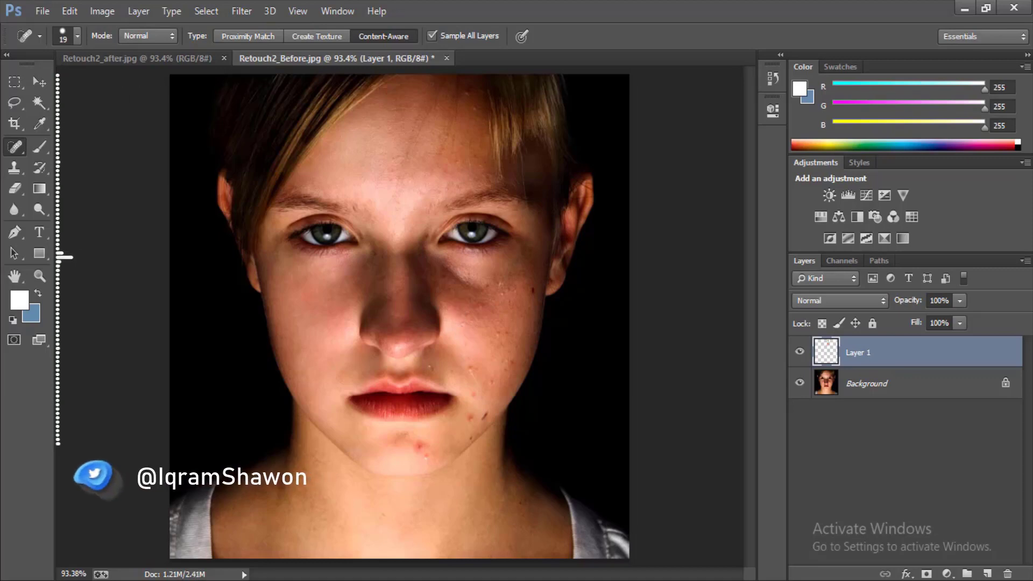
click(471, 368)
click(473, 398)
click(472, 416)
click(483, 416)
drag(405, 434, 420, 453)
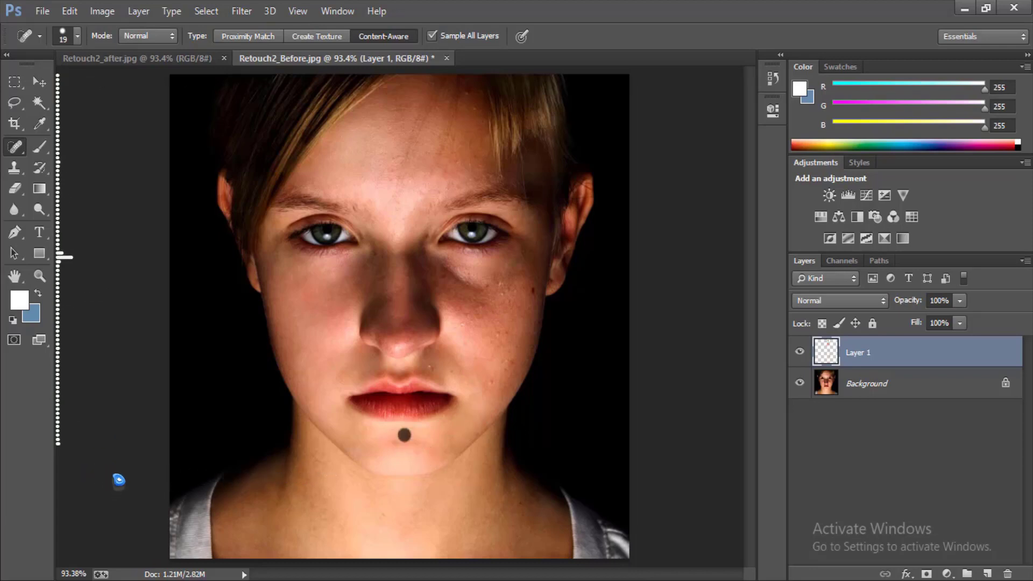
click(368, 430)
drag(492, 379, 477, 395)
Step: Zoom to 200% and heal the spots scattered across the right cheek
key(ctrl+plus)
key(ctrl+plus)
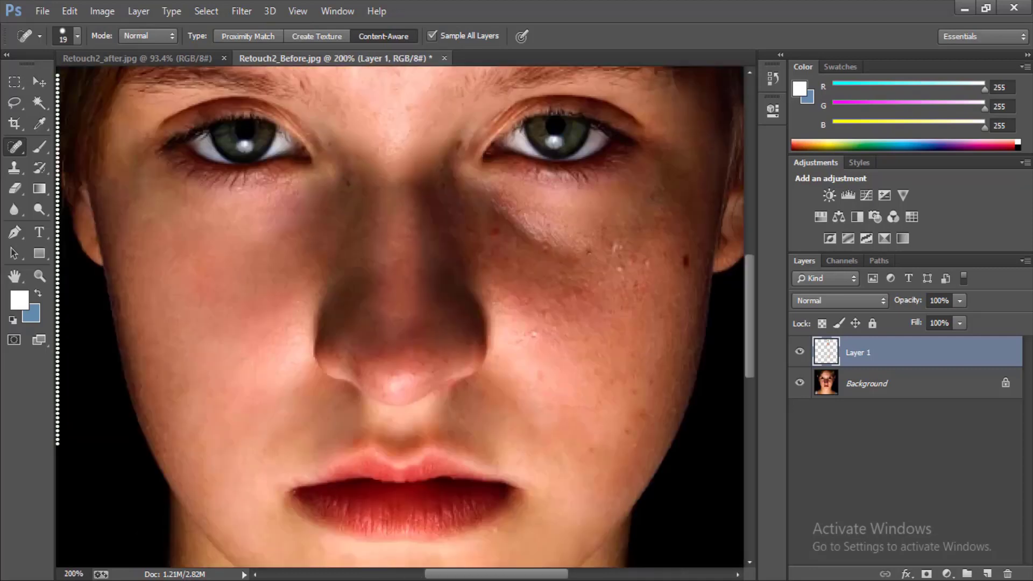
click(547, 322)
click(546, 357)
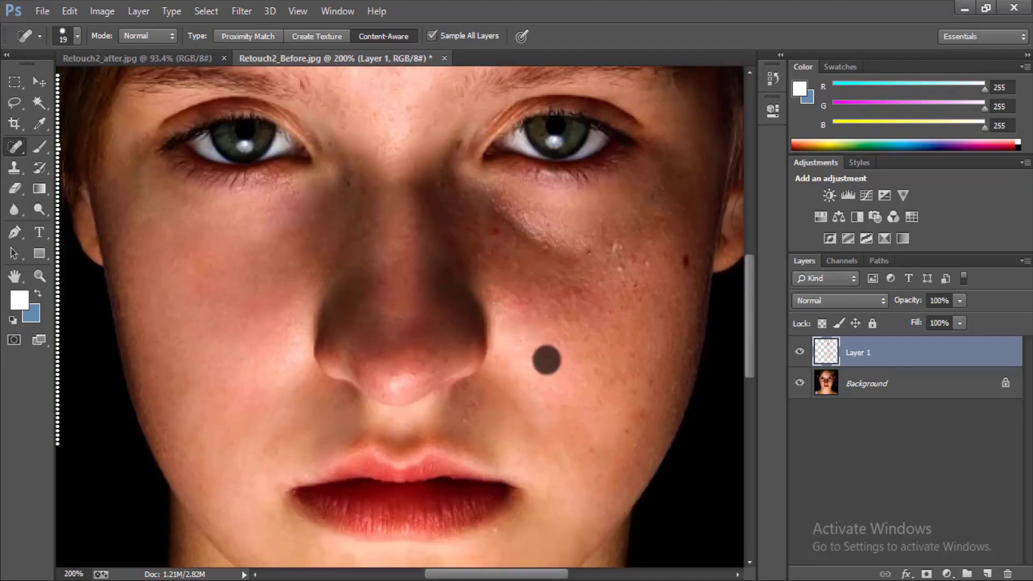
click(593, 337)
click(601, 312)
click(621, 426)
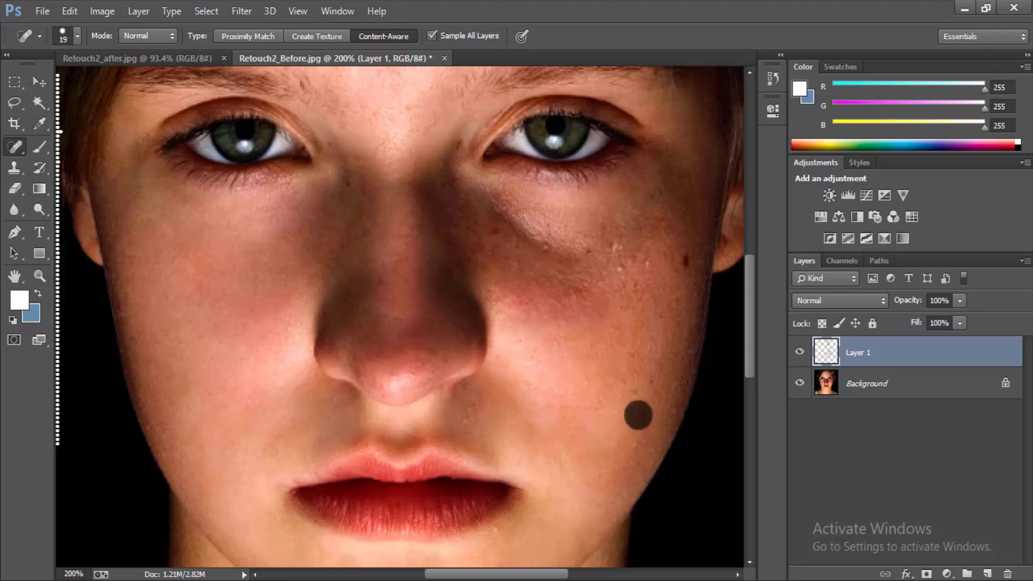
click(630, 452)
click(619, 487)
click(477, 404)
click(500, 296)
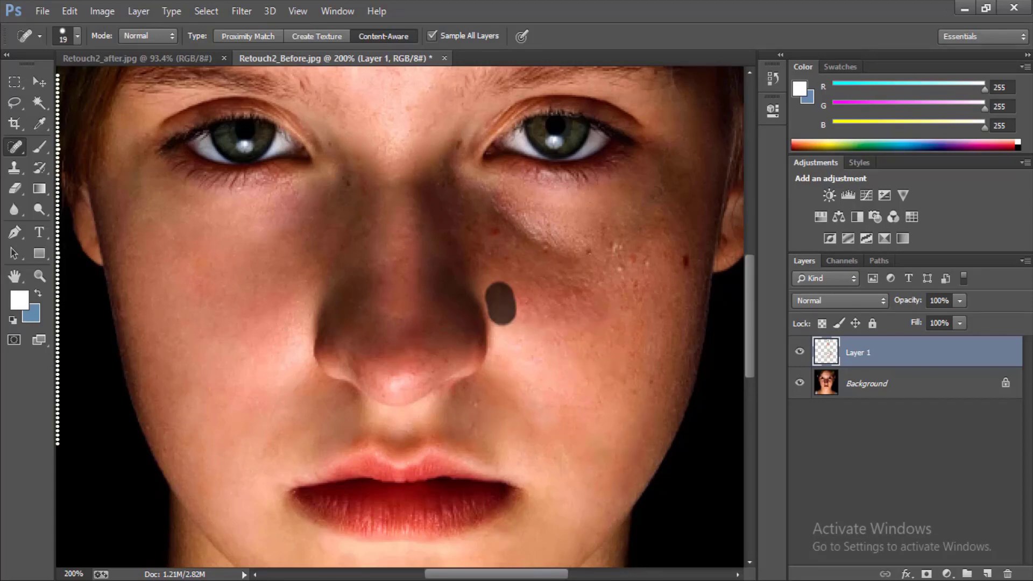
click(556, 309)
click(590, 318)
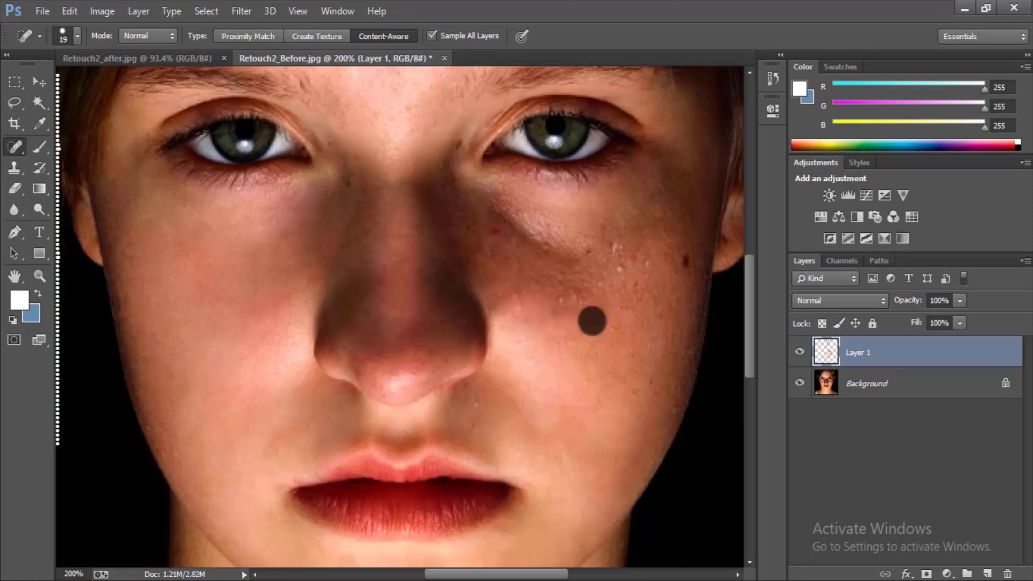
click(618, 336)
click(636, 394)
click(652, 374)
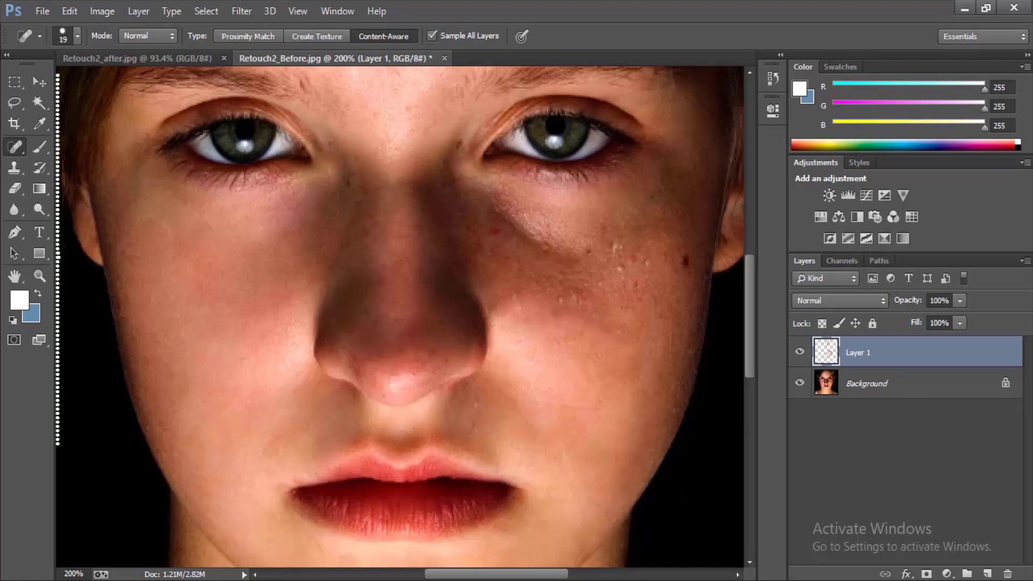
Step: Heal the remaining spots on the outer cheek, under the eye and beside the nose
click(585, 312)
click(567, 304)
click(534, 289)
click(586, 253)
click(613, 246)
click(602, 311)
click(612, 368)
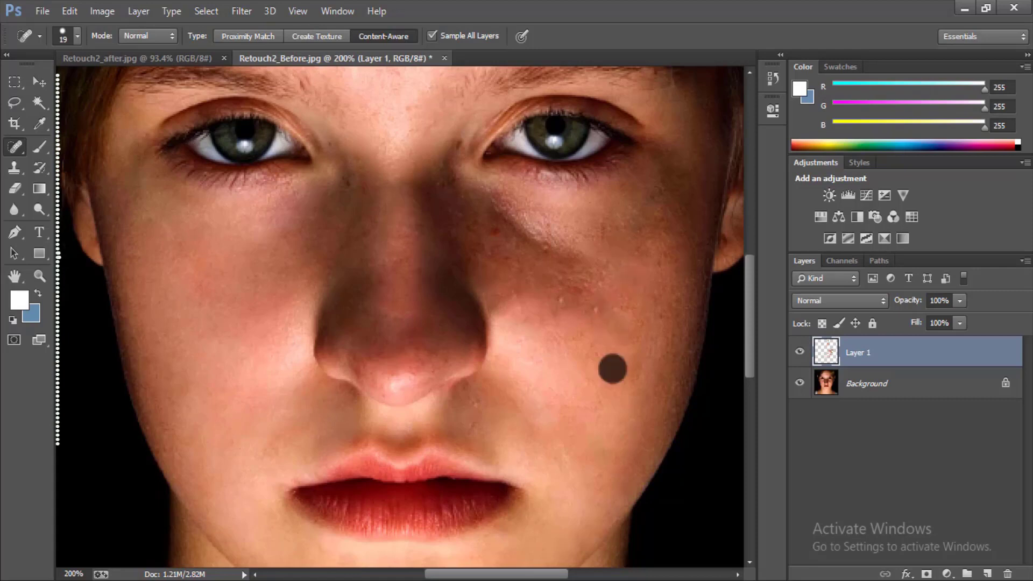
click(639, 340)
click(597, 323)
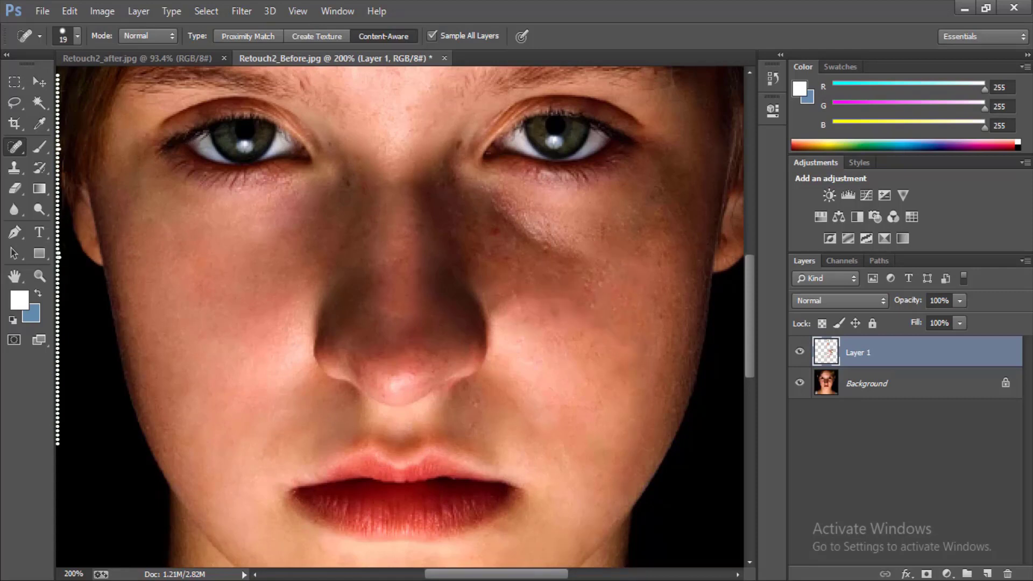
click(548, 241)
click(499, 305)
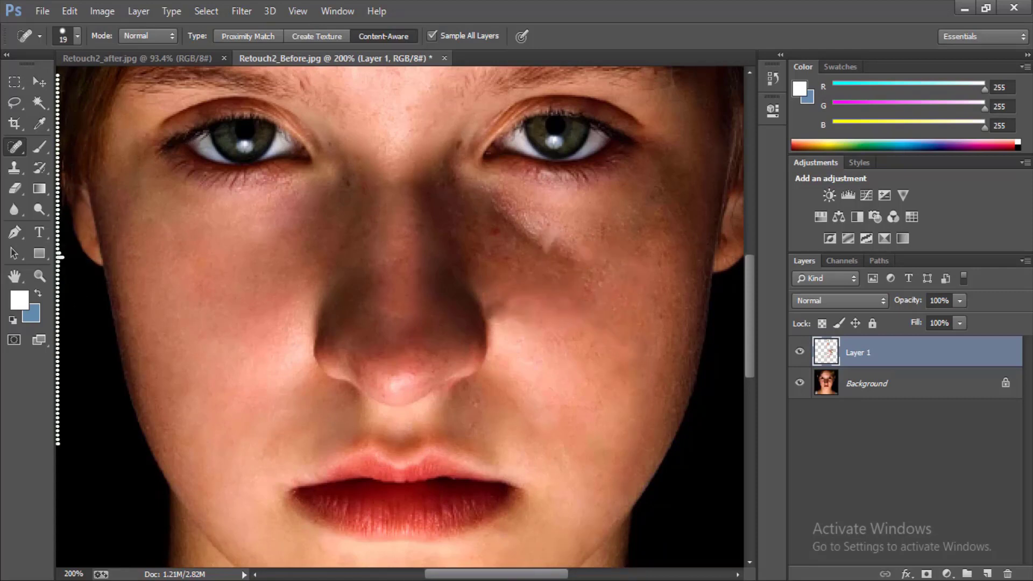
click(640, 365)
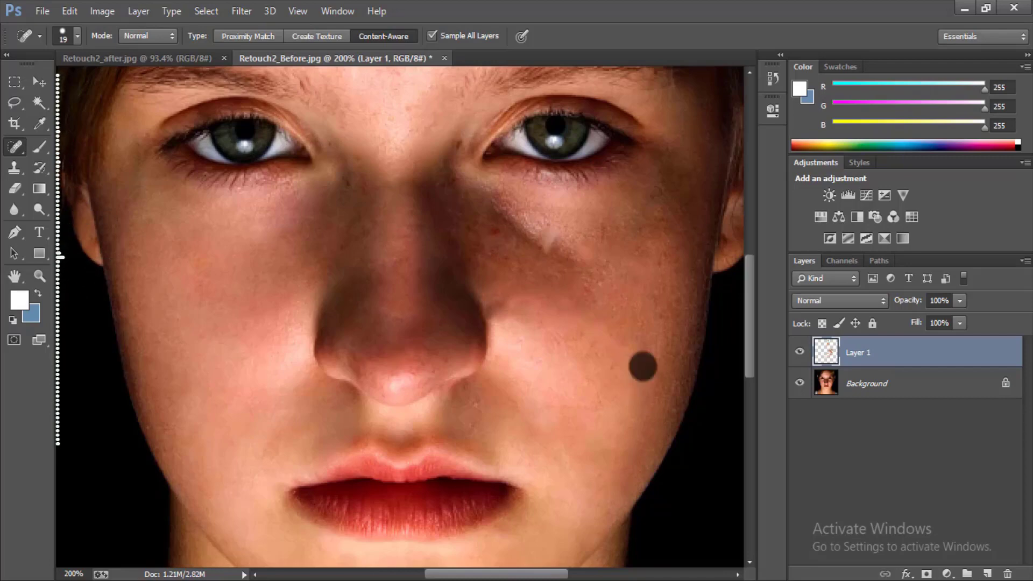
click(662, 240)
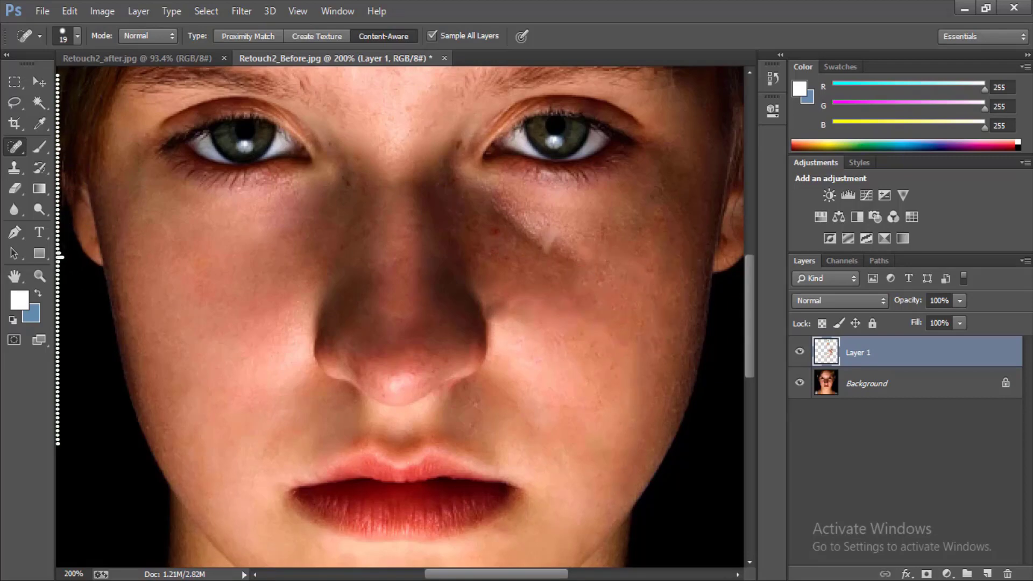
click(528, 318)
click(576, 297)
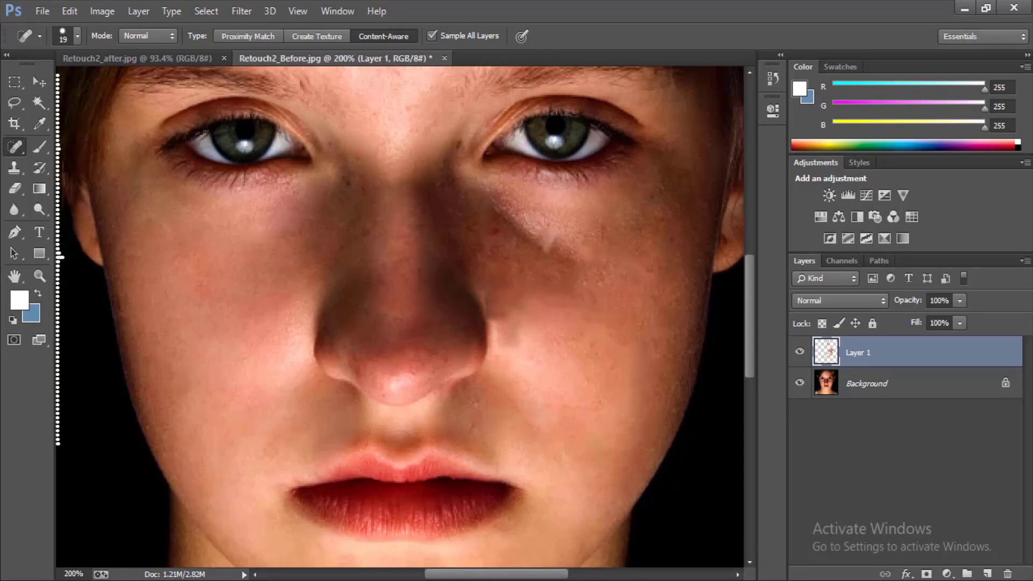
Step: Smooth the uneven patch under the eye, then heal one last cheek spot
drag(492, 258, 568, 202)
drag(471, 195, 610, 231)
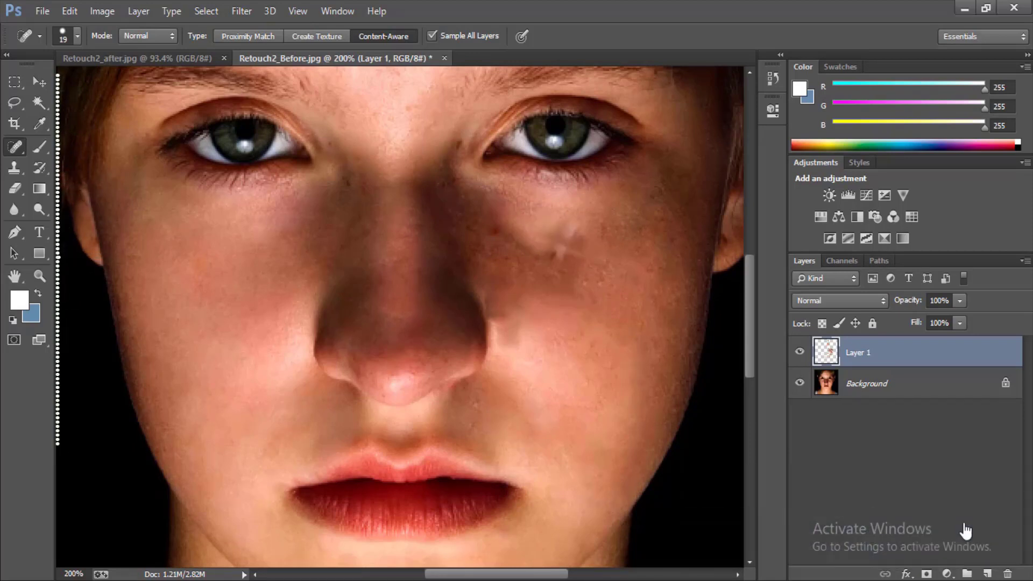
scroll(966, 529, up, 2)
scroll(966, 530, up, 3)
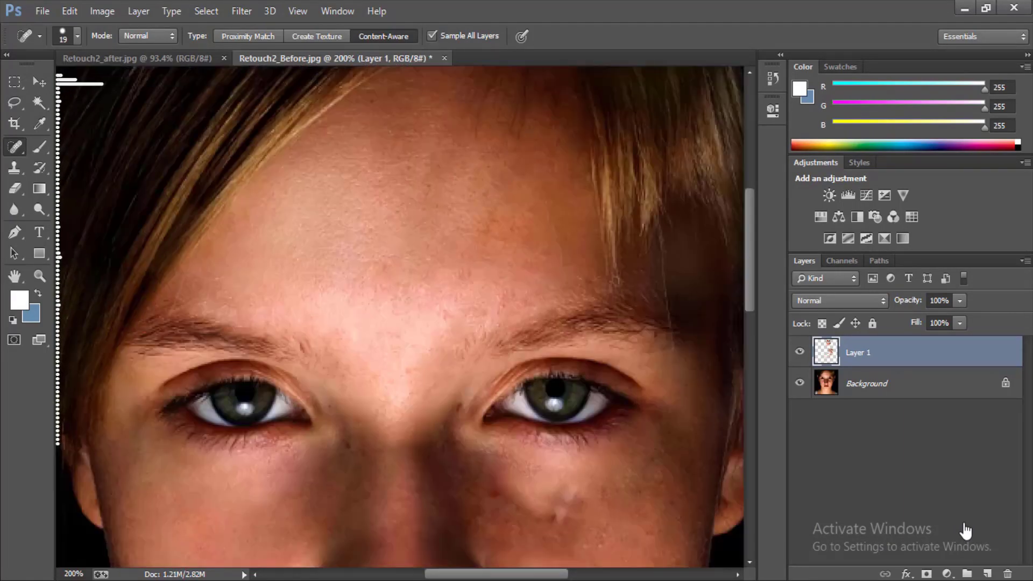
scroll(400, 316, up, 3)
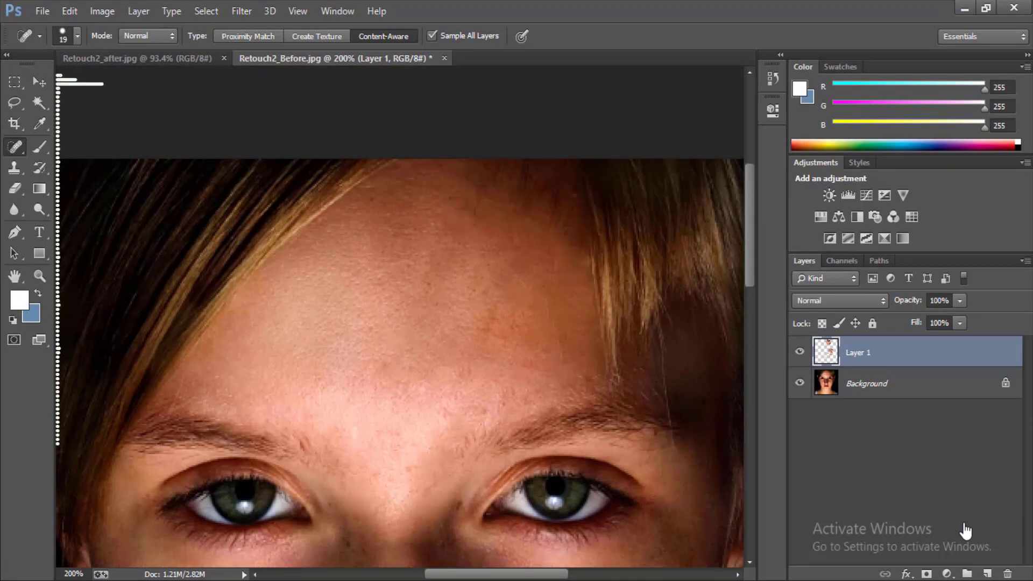
scroll(400, 317, down, 3)
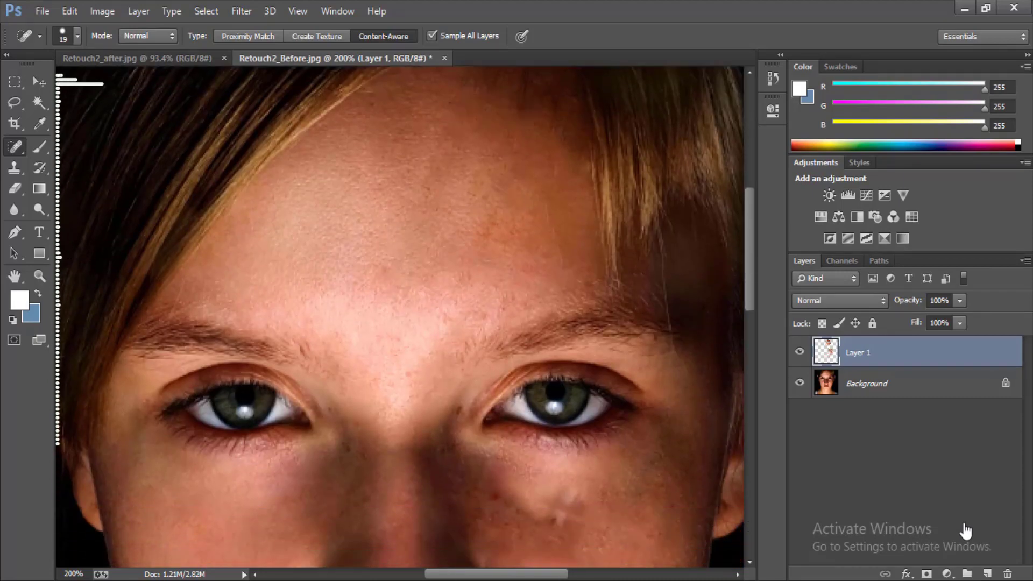
scroll(400, 316, up, 1)
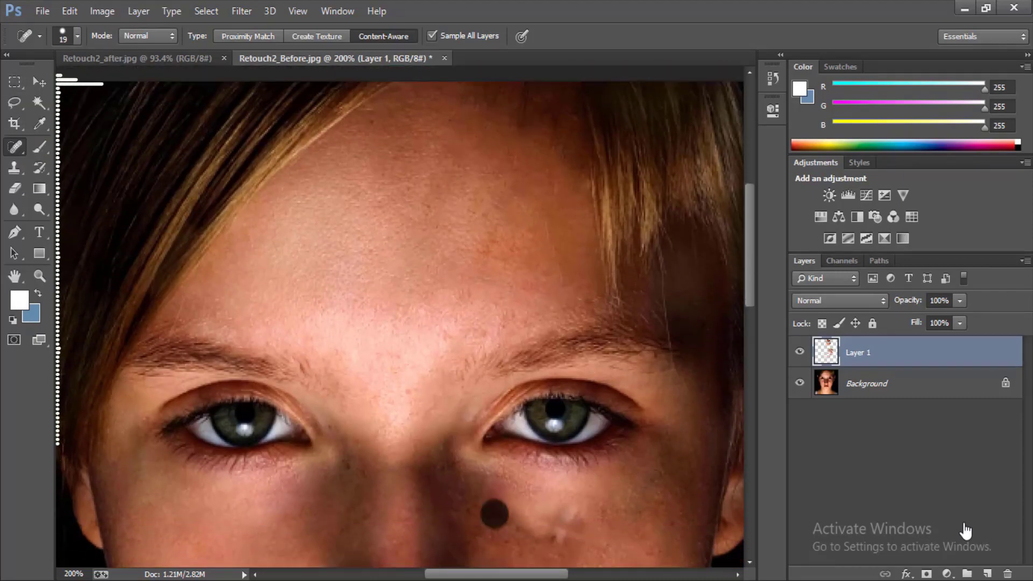
drag(557, 540, 554, 339)
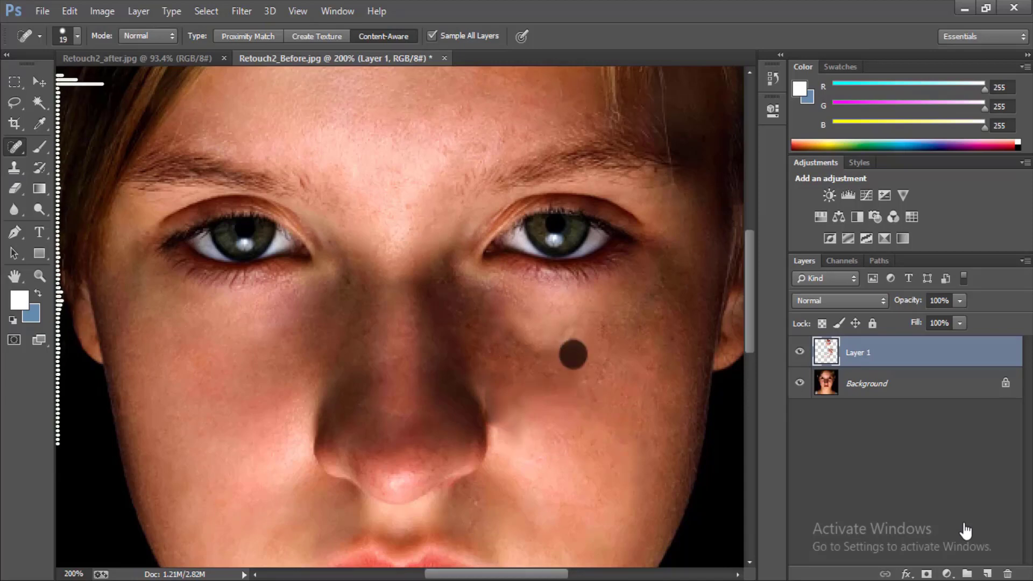
click(566, 336)
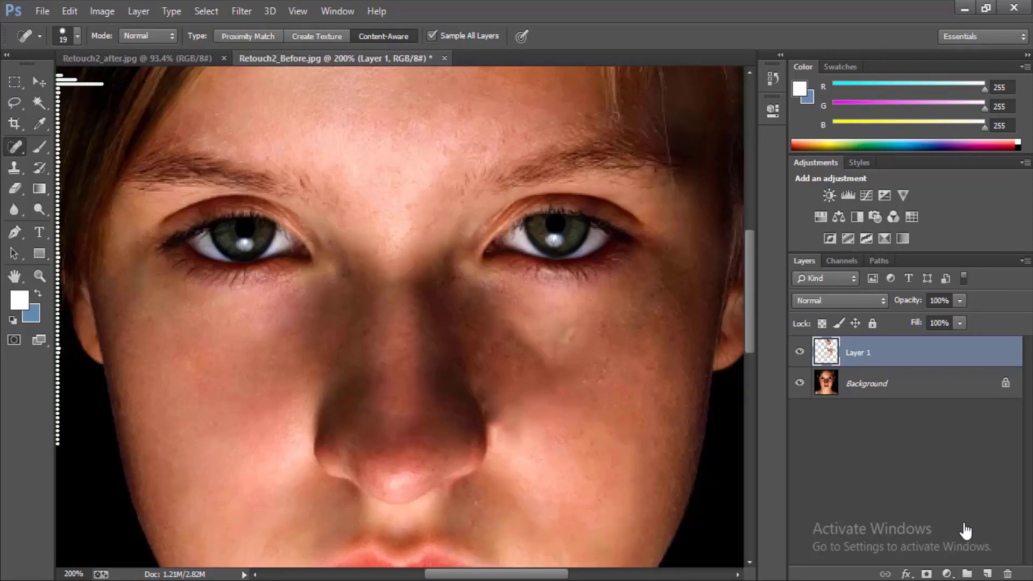
Step: Compare before and after by toggling Layer 1, then add an empty Layer 2 above it
key(ctrl+minus)
click(799, 351)
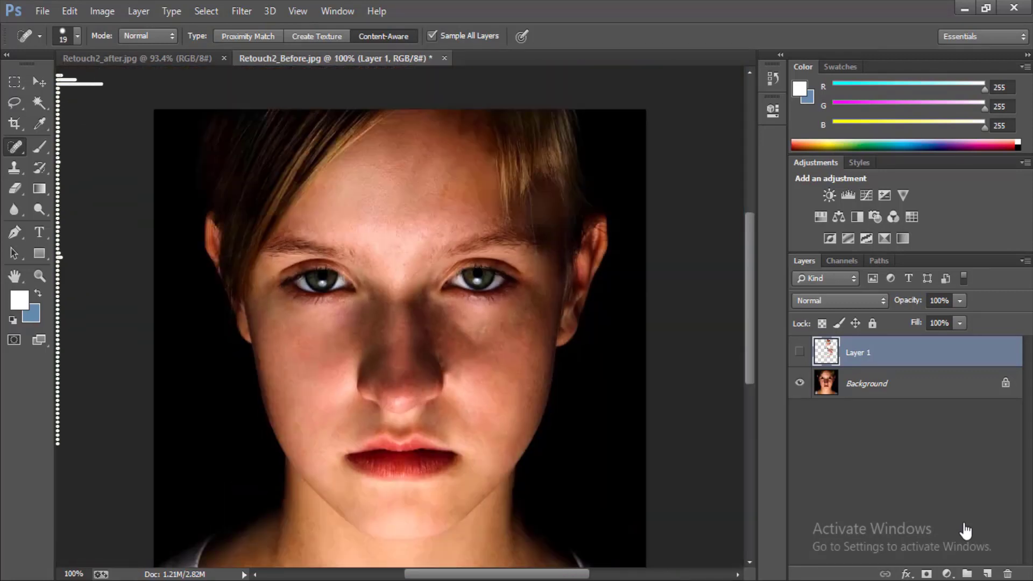
key(ctrl+comma)
key(ctrl+comma)
key(ctrl+comma)
key(ctrl+comma)
key(ctrl+comma)
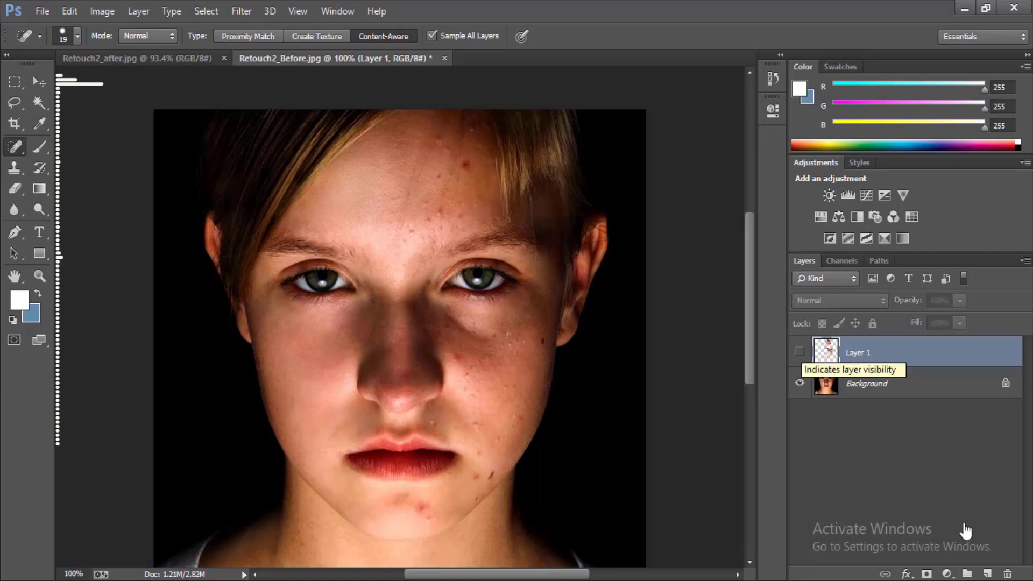
click(799, 352)
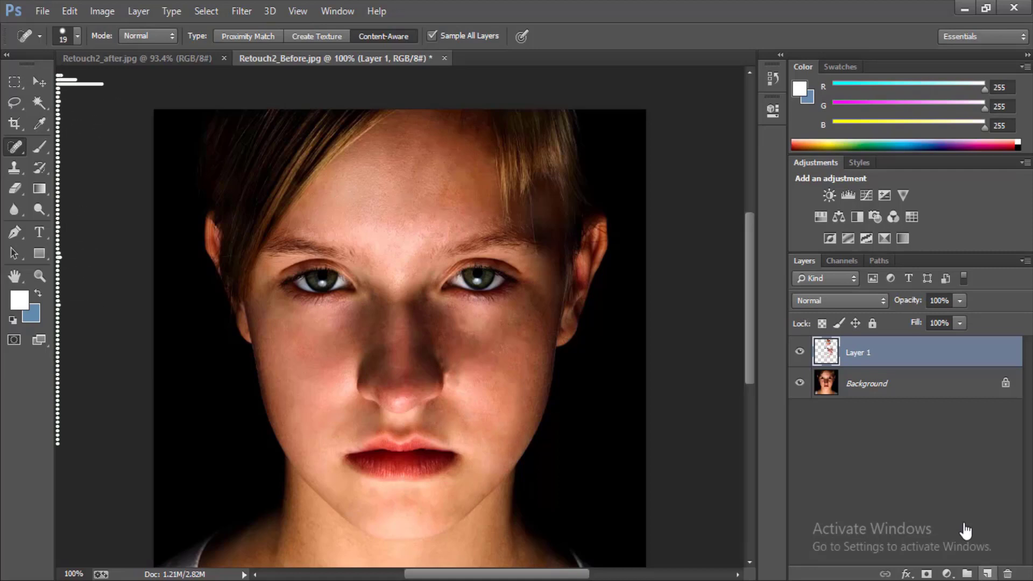
key(ctrl+shift+alt+n)
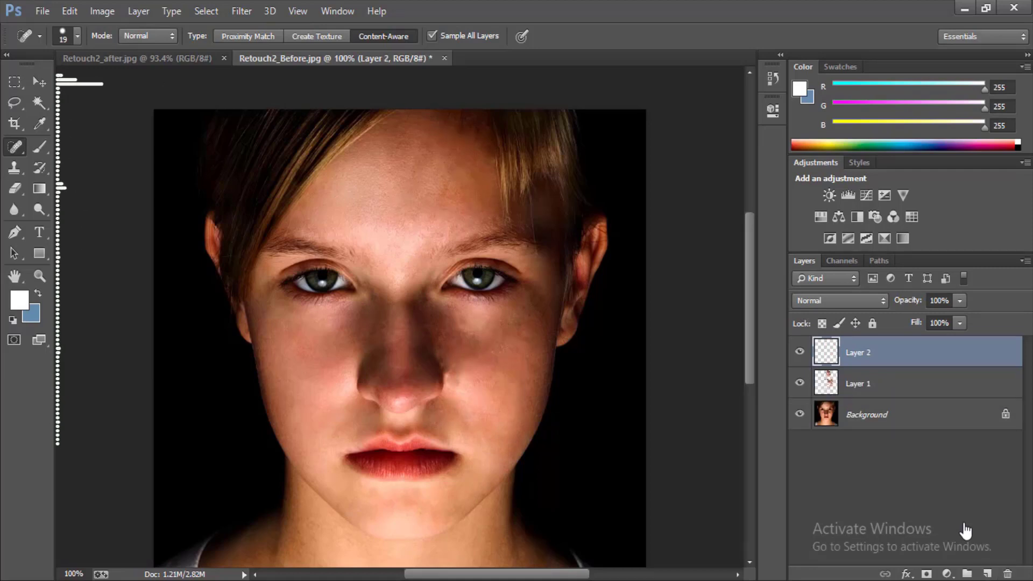
Step: Fill Layer 2 using Apply Image with the merged source, Multiply blending, 100% opacity
key(alt+i)
key(Down)
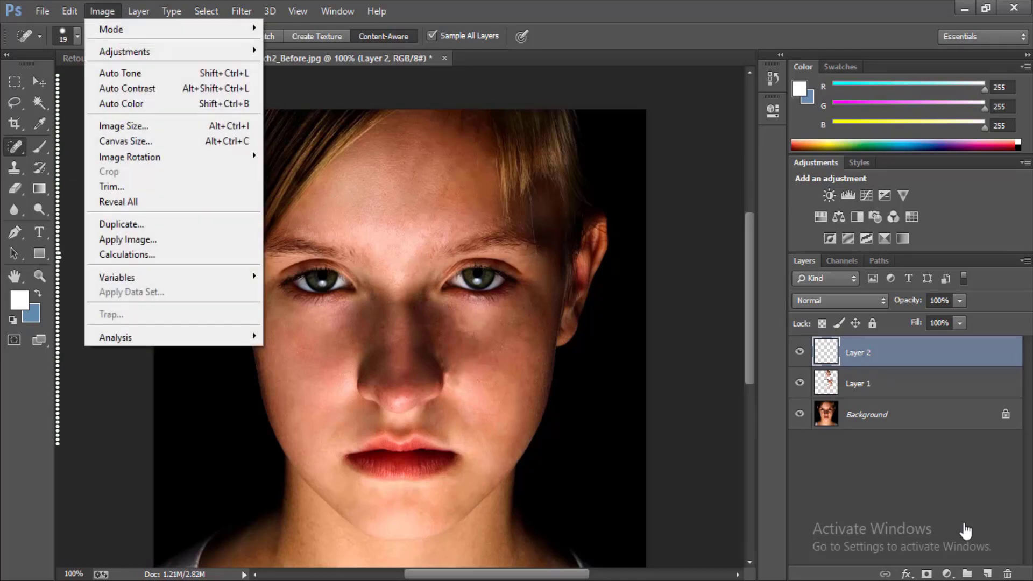
key(Down)
key(Down)
key(Down)
key(Down)
key(Down)
key(Down)
key(Down)
key(Down)
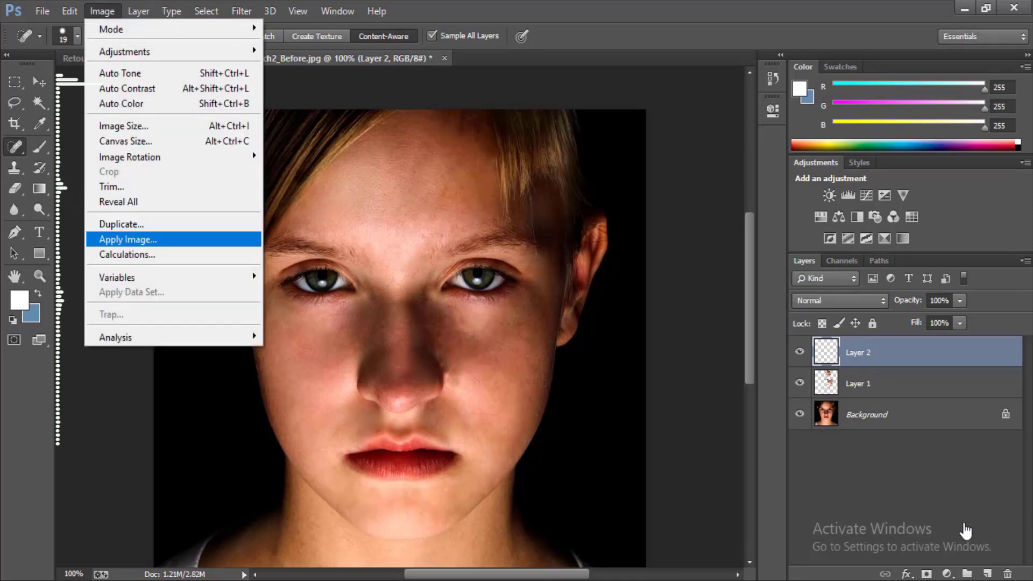
key(Return)
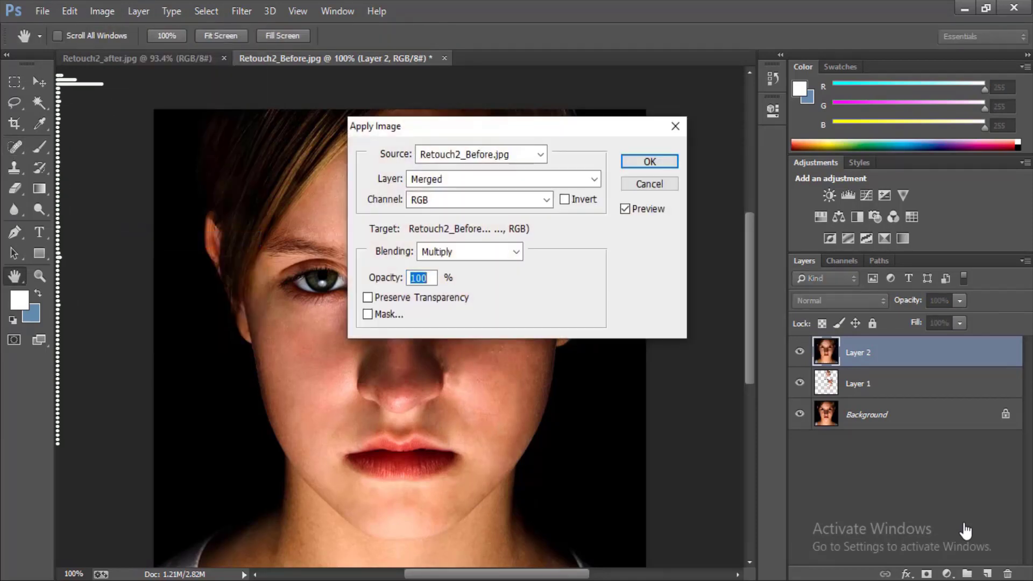
key(Return)
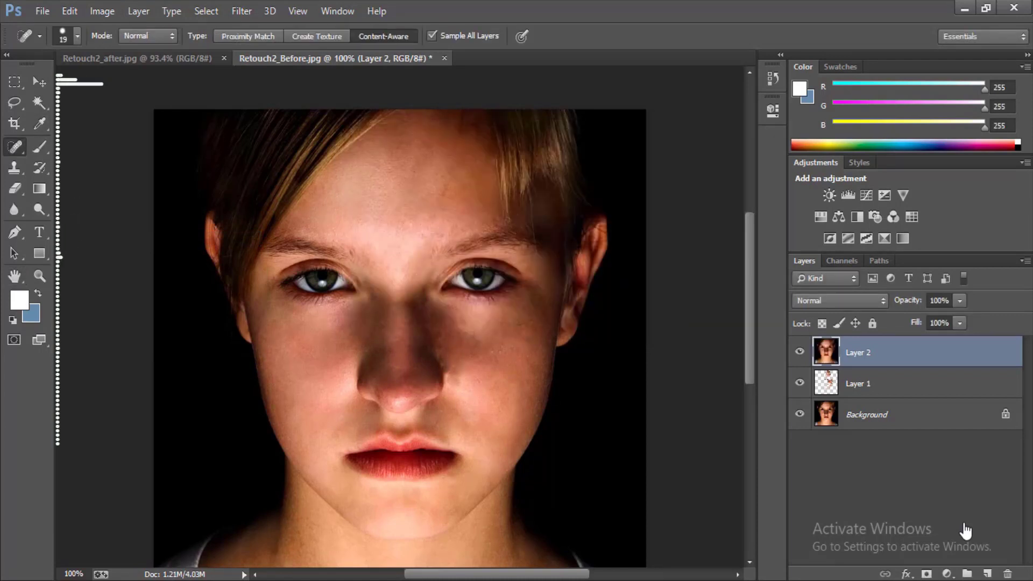
Step: Choose the Clone Stamp tool and zoom to 200% on the face centre
key(s)
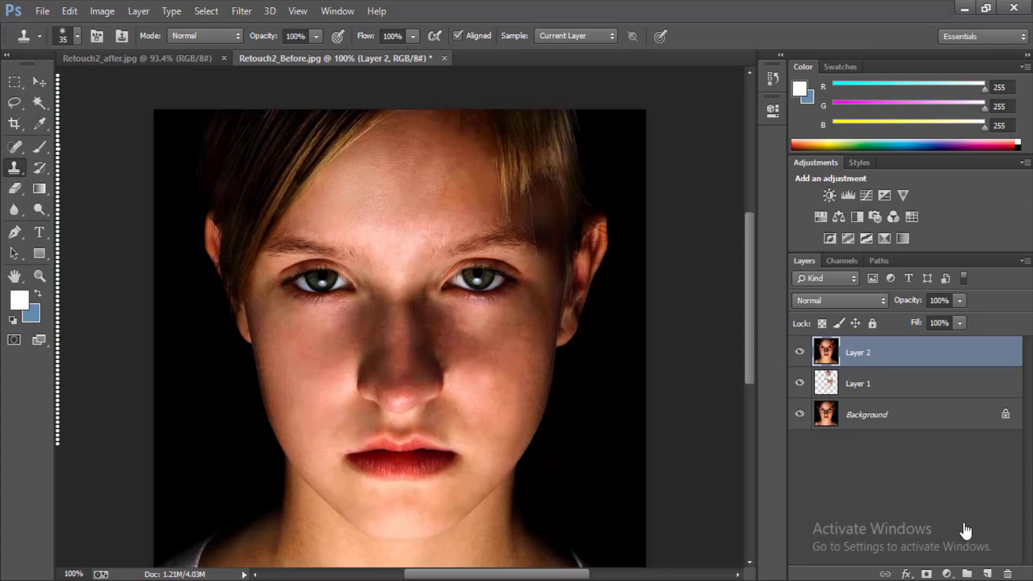
key(ctrl+plus)
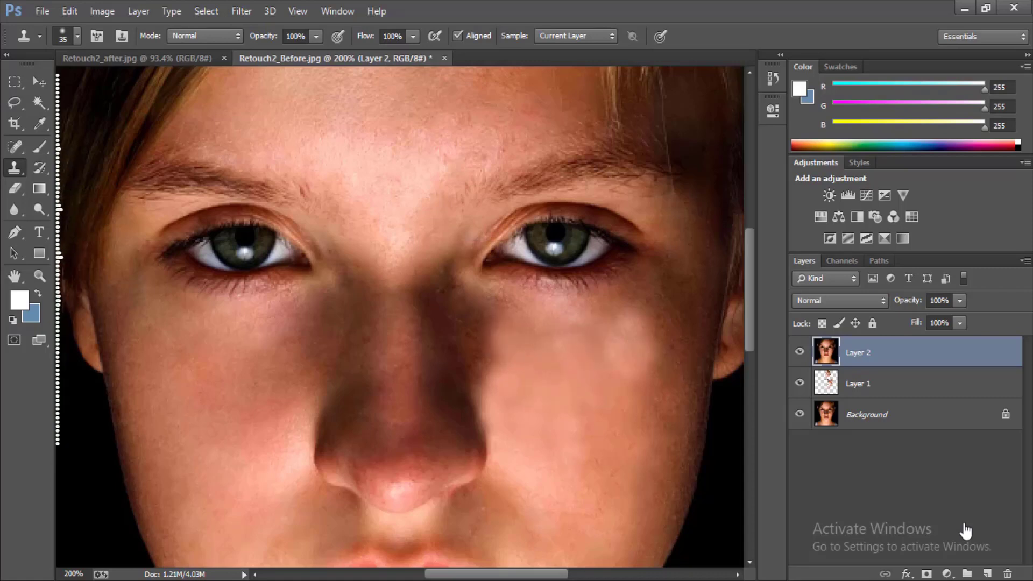
Step: Patch the blotchy skin beside the nose with the Patch Tool
key(e)
key(j)
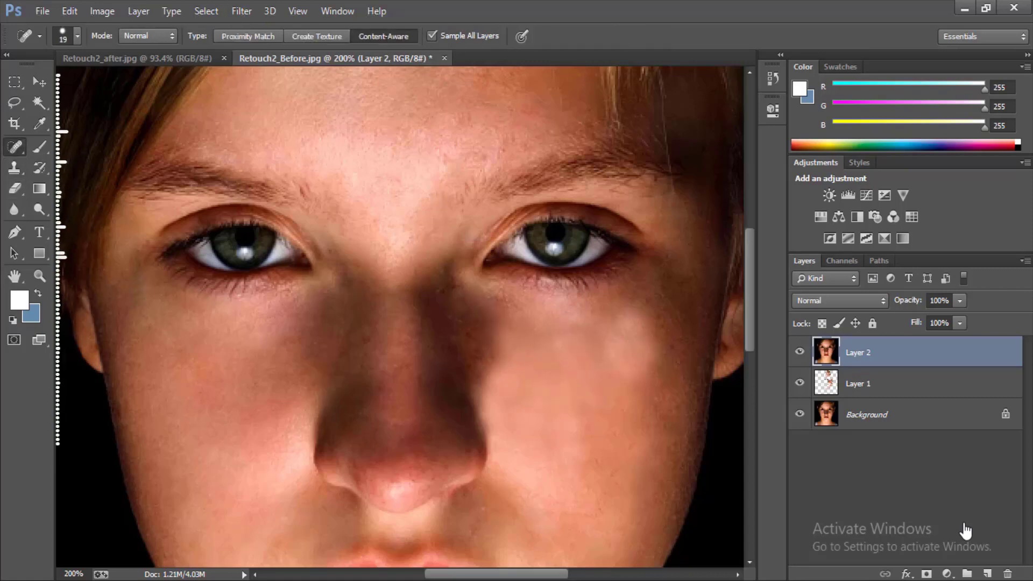
key(shift+j)
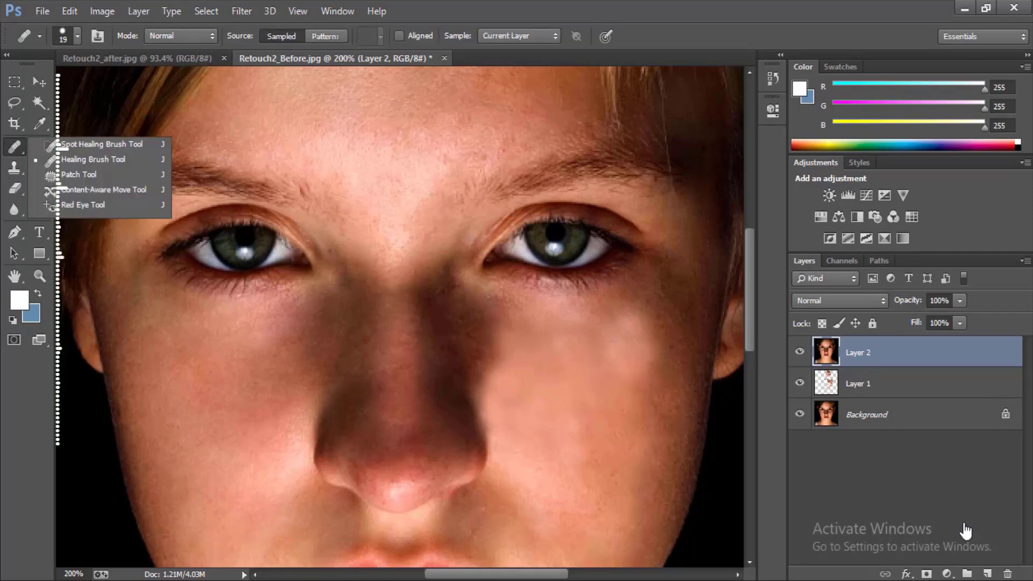
key(shift+j)
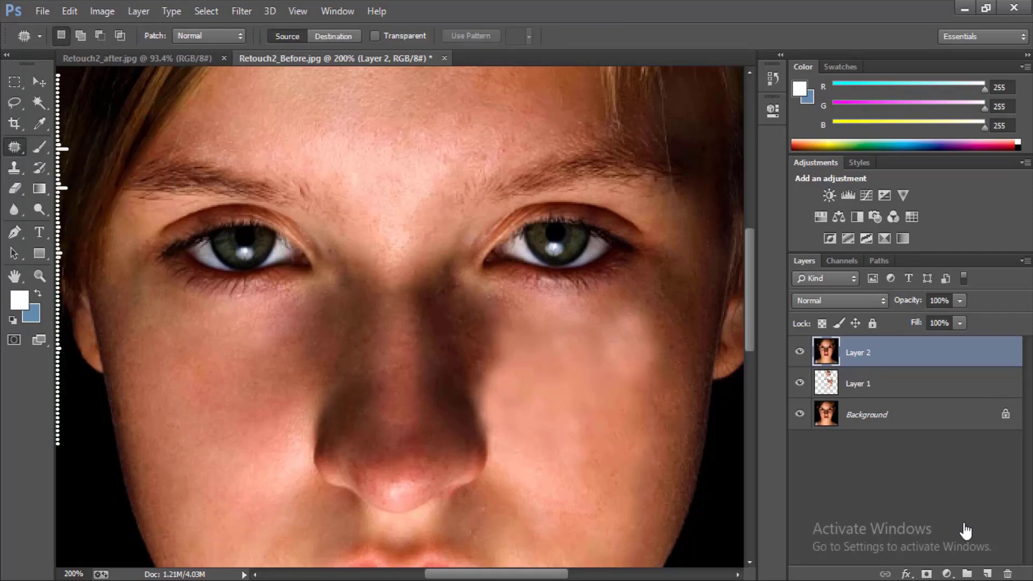
drag(465, 295, 464, 302)
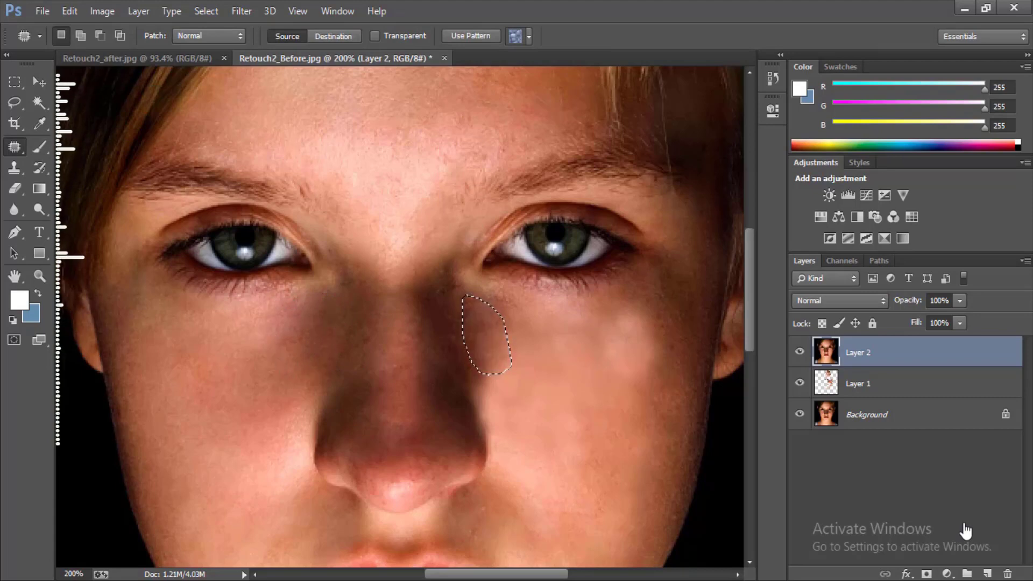
key(ctrl+d)
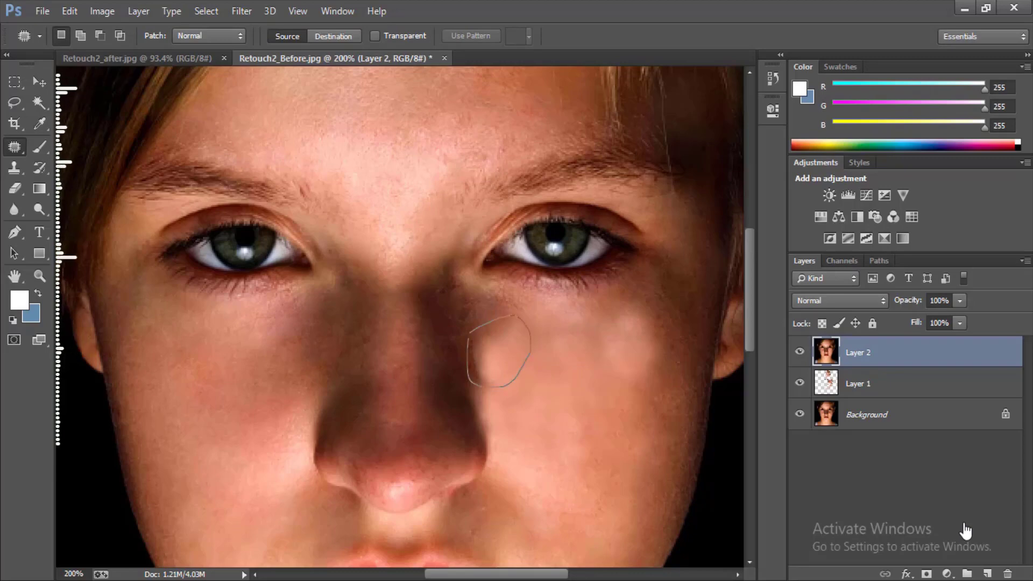
key(ctrl+d)
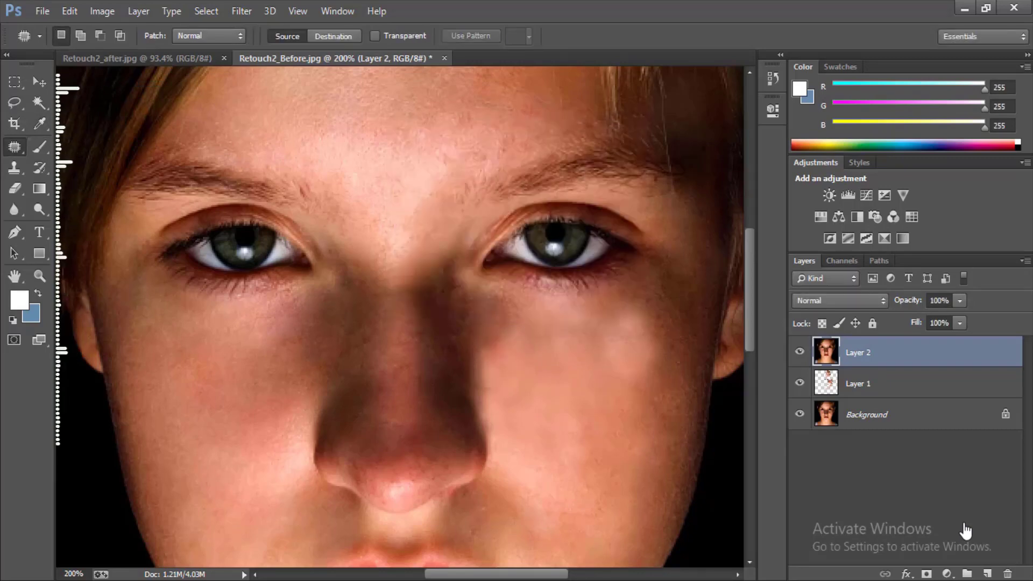
key(s)
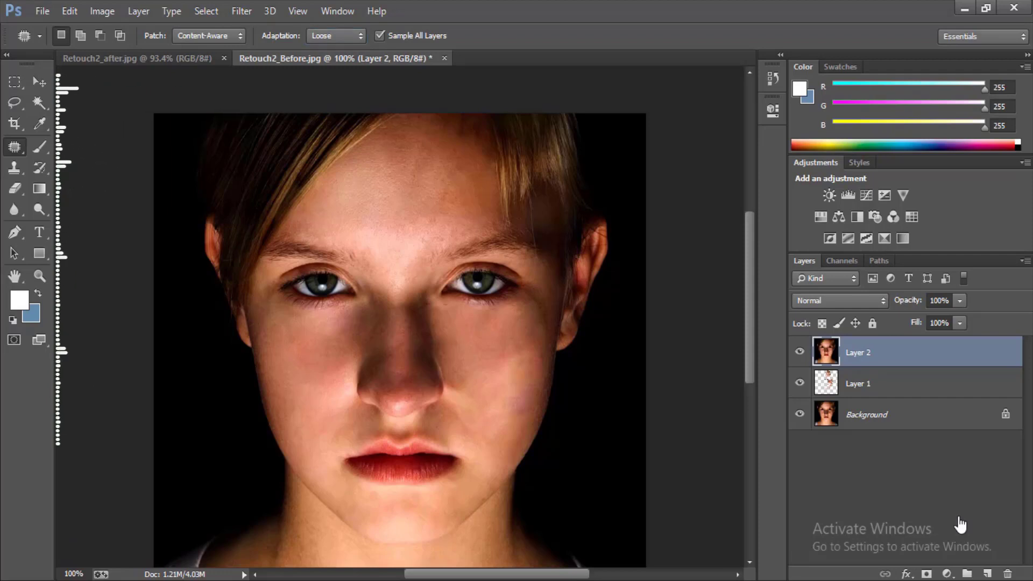
Step: Patch the uneven area on the right cheek, redrawing the outline once
mouse_move(535, 338)
mouse_down()
mouse_move(514, 443)
mouse_move(445, 371)
mouse_up()
drag(451, 371, 446, 306)
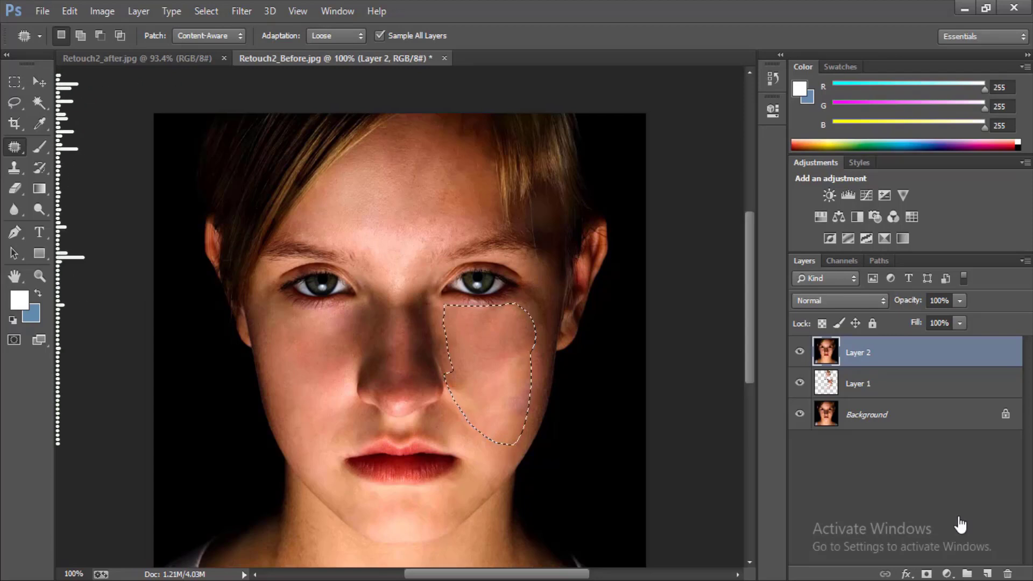
key(ctrl+d)
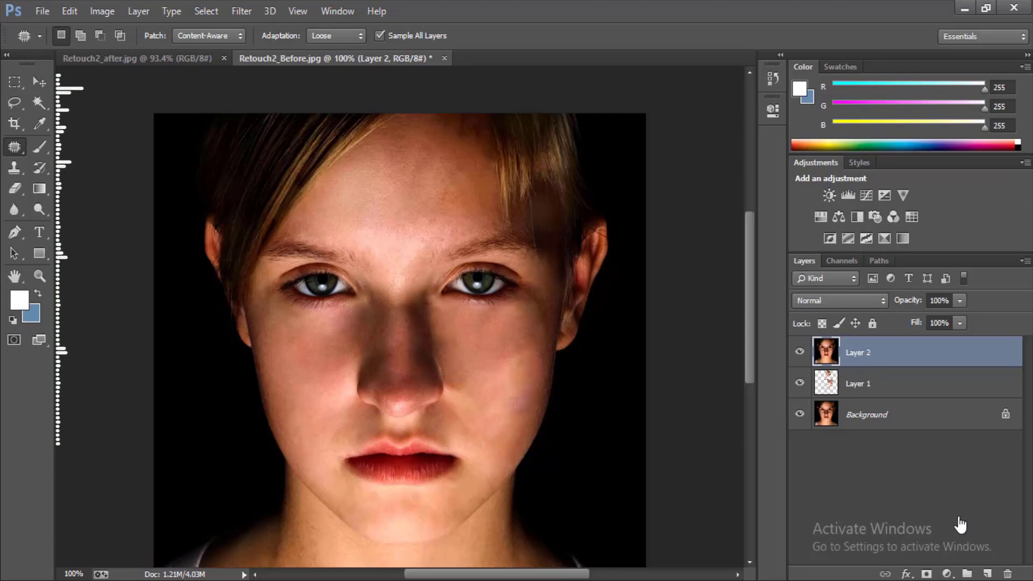
drag(535, 358, 511, 420)
drag(457, 397, 441, 364)
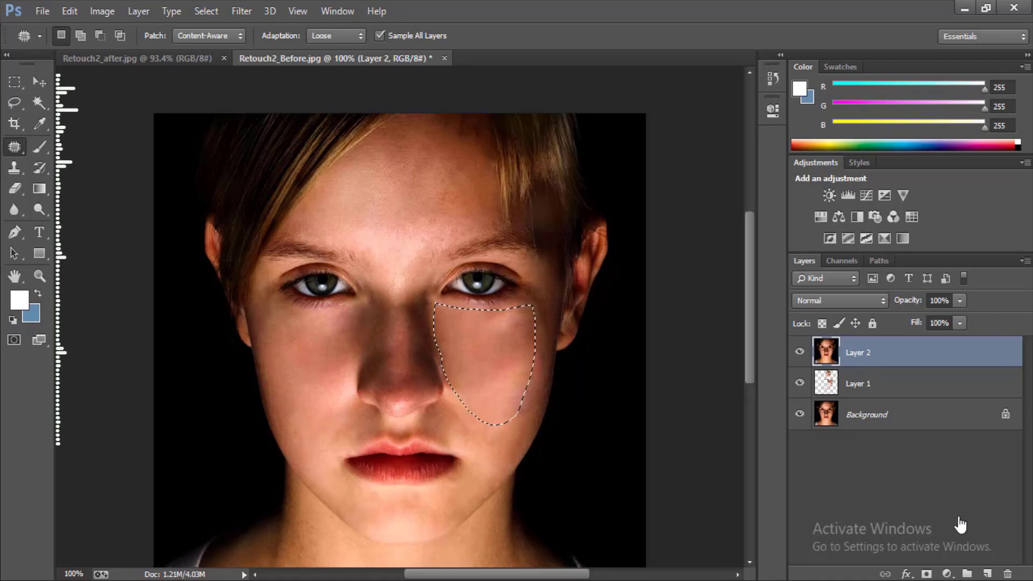
key(ctrl+d)
key(s)
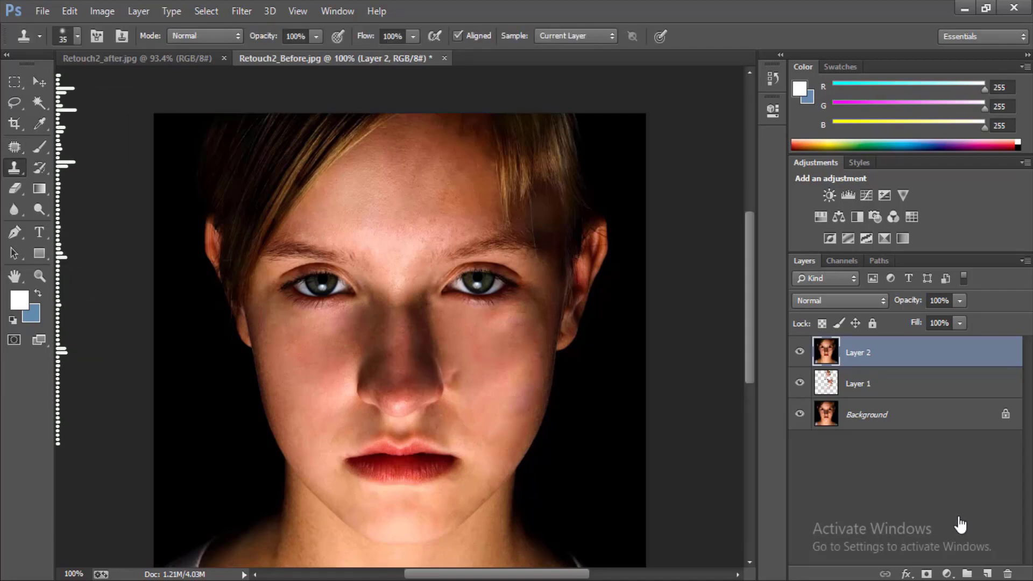
Step: At higher zoom, clone smooth skin over the nose's right edge with a smaller brush
key(ctrl+plus)
key(ctrl+plus)
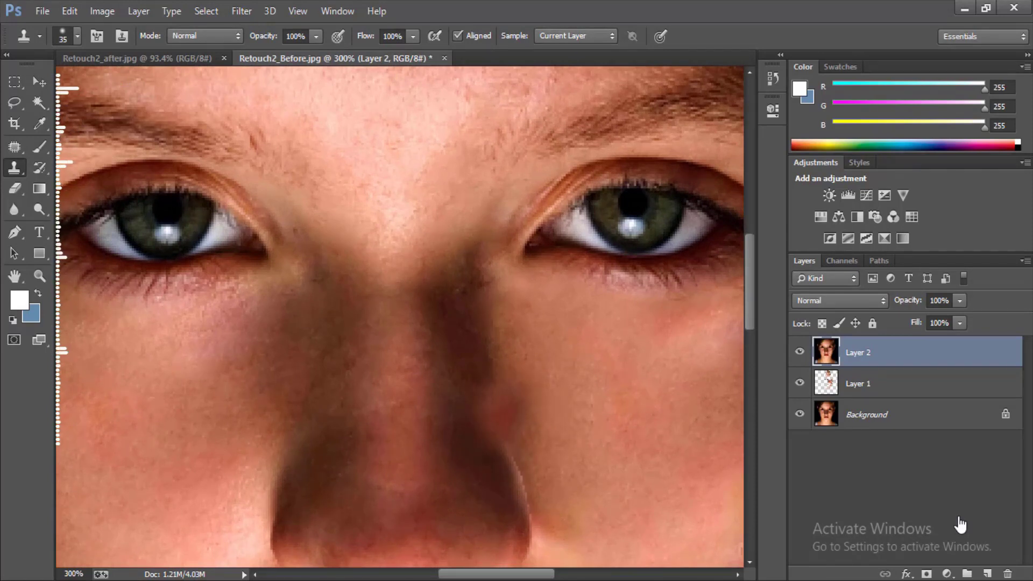
key(bracketleft)
key(bracketleft)
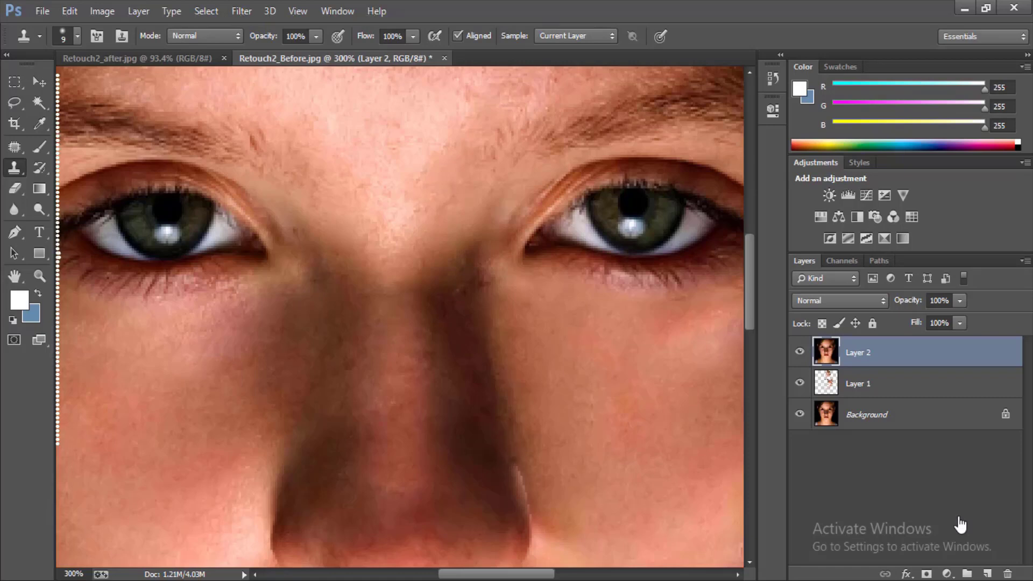
click(517, 476)
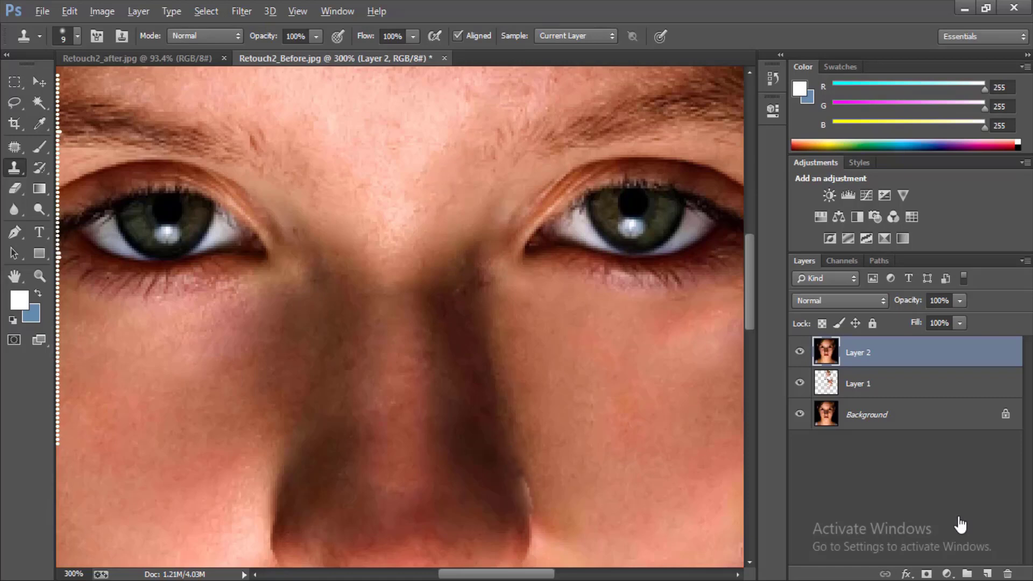
drag(517, 462, 526, 506)
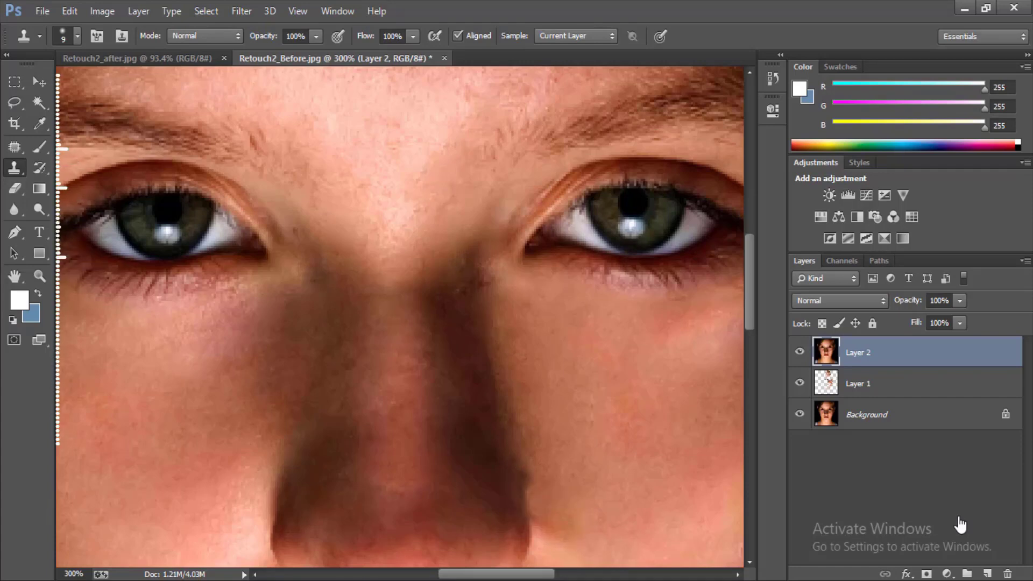
key(ctrl+1)
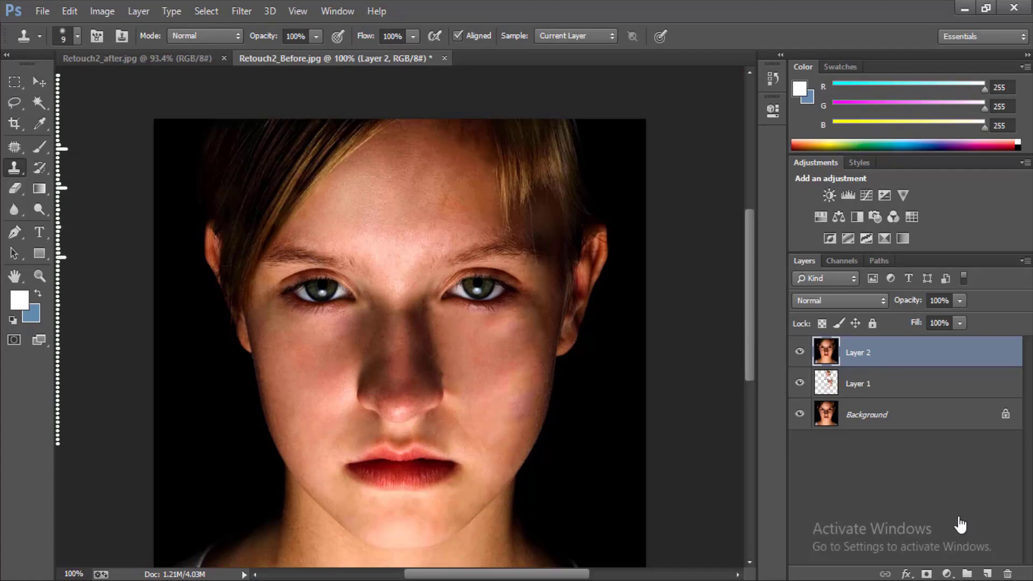
key(e)
Step: Create Layer 3, Apply Image merged at Multiply 100%, then convert it to a Smart Object
key(ctrl+shift+alt+n)
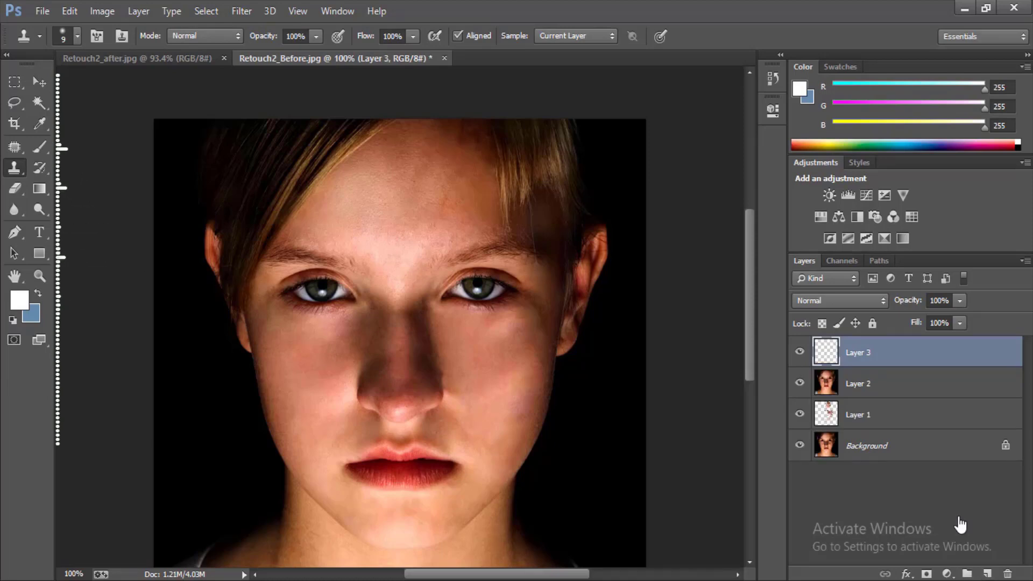
key(alt+Right)
key(Right)
key(Down)
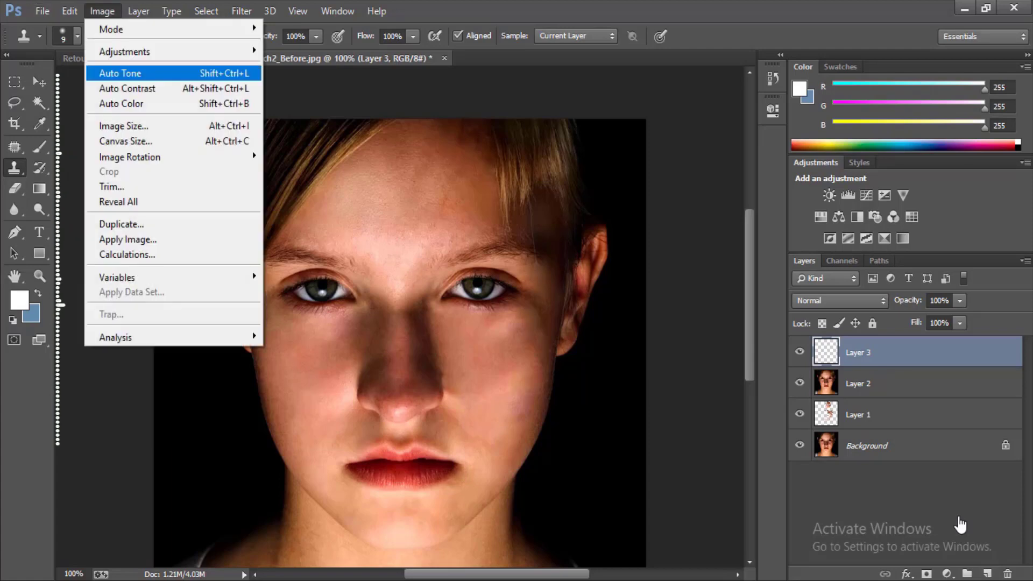
key(Down)
key(Down)
key(Down)
key(Down)
key(Return)
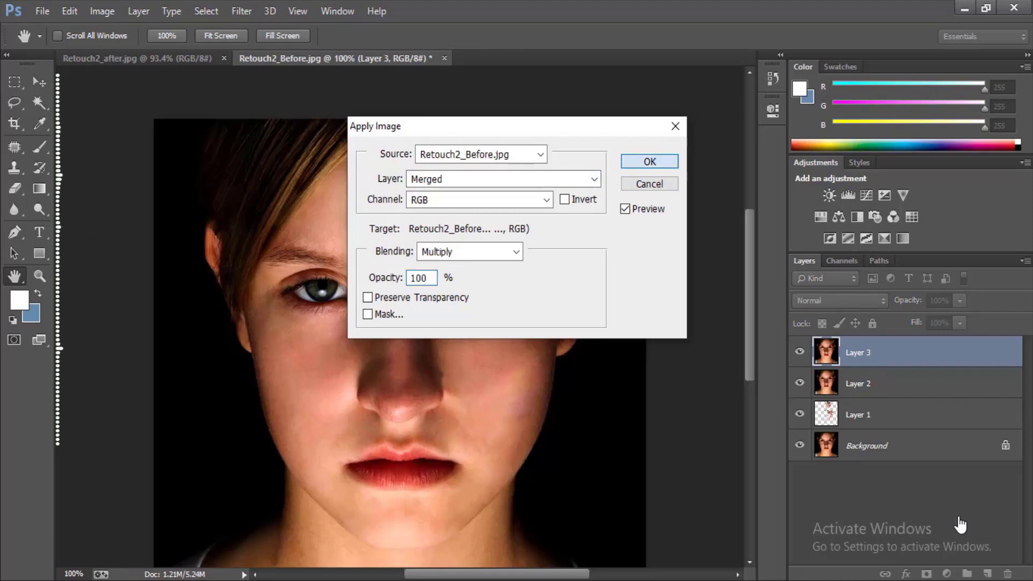
key(Return)
key(s)
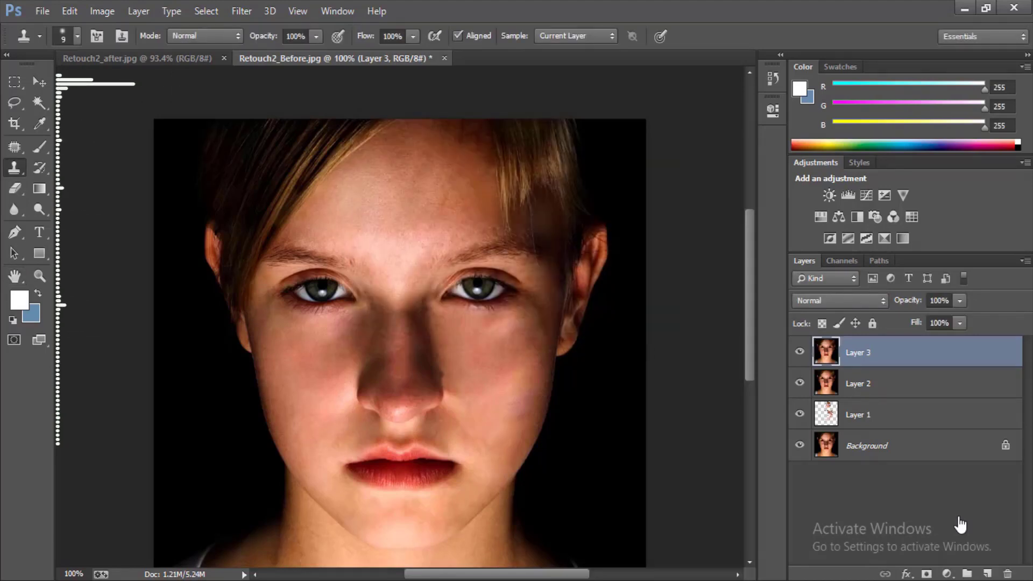
key(Menu)
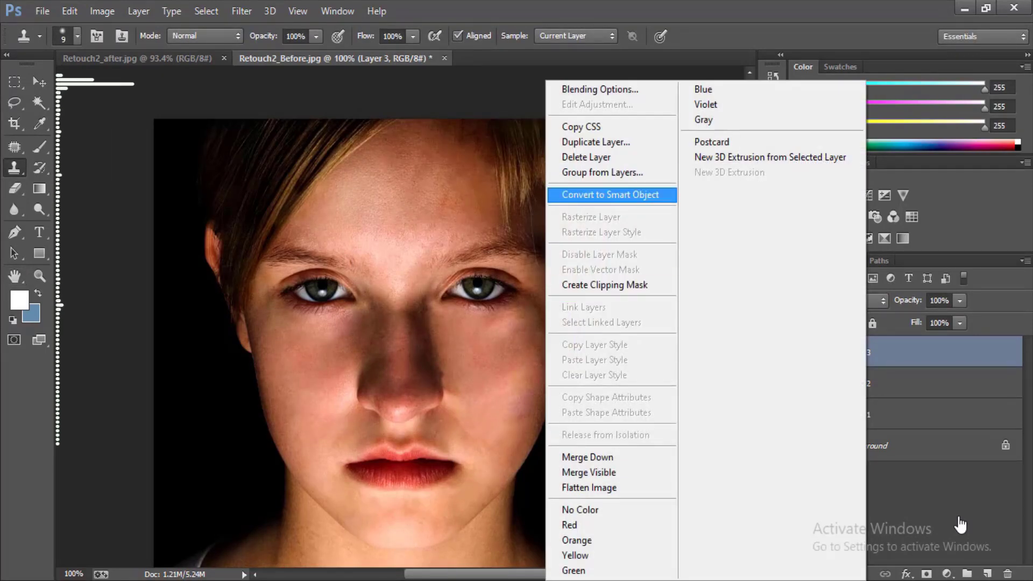
key(Return)
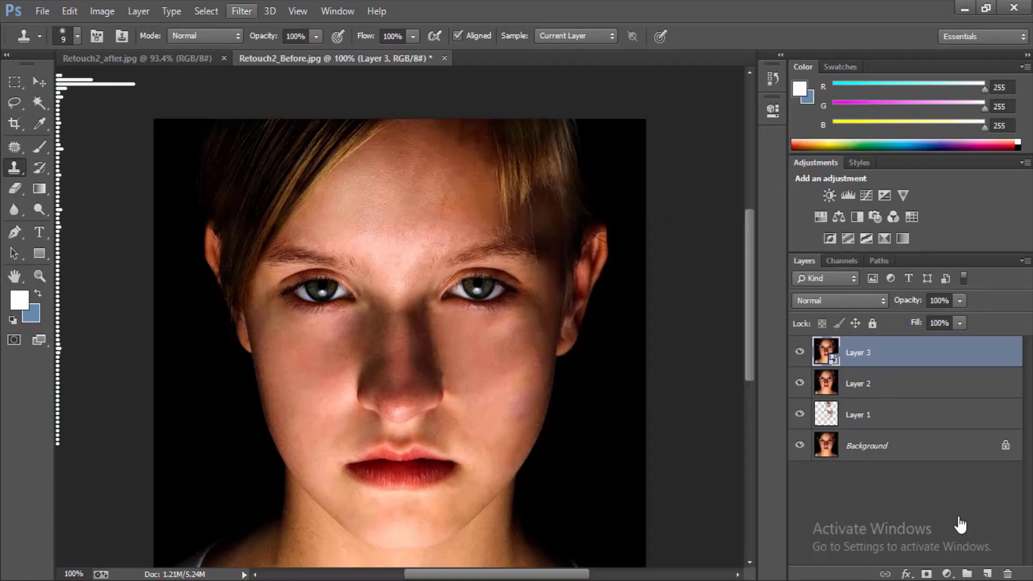
Step: Open the Gaussian Blur filter from the Filter > Blur menu
key(alt+t)
key(Down)
key(Down)
key(Down)
key(Down)
key(Down)
key(Down)
key(Right)
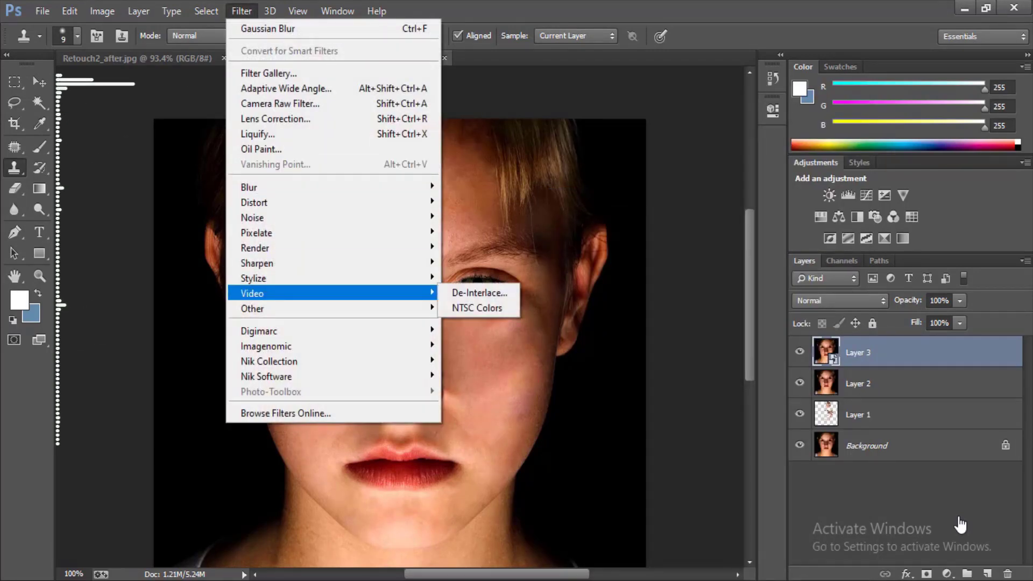
key(Down)
key(Up)
key(Up)
key(Up)
key(Up)
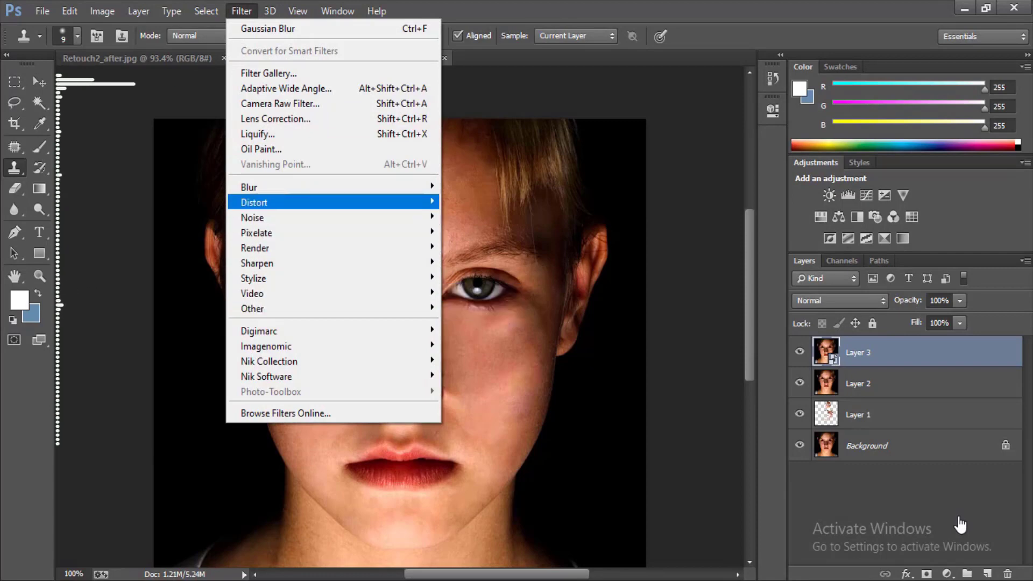
key(Up)
key(Right)
key(Down)
key(Down)
key(Down)
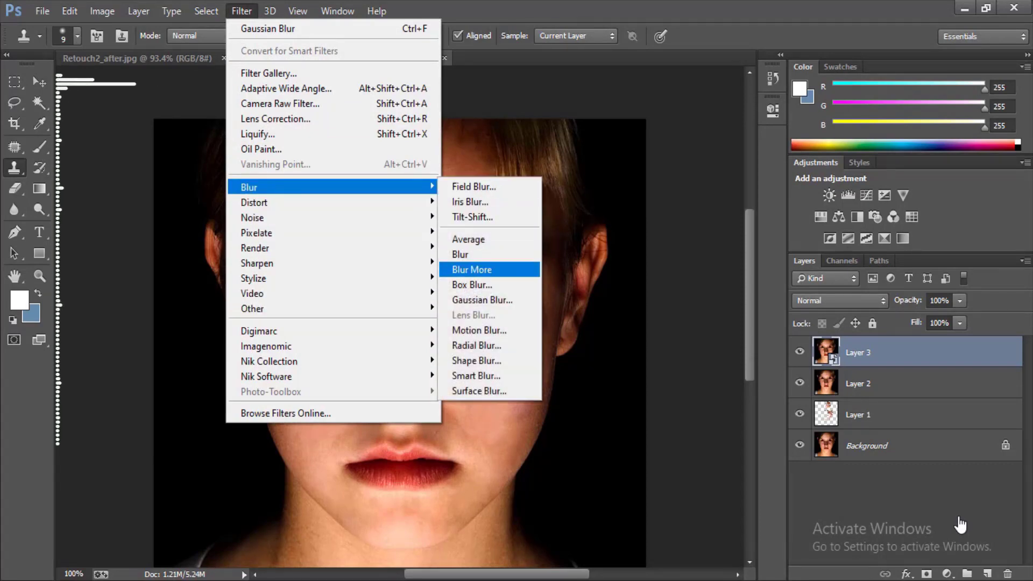
key(Down)
key(Down)
key(Return)
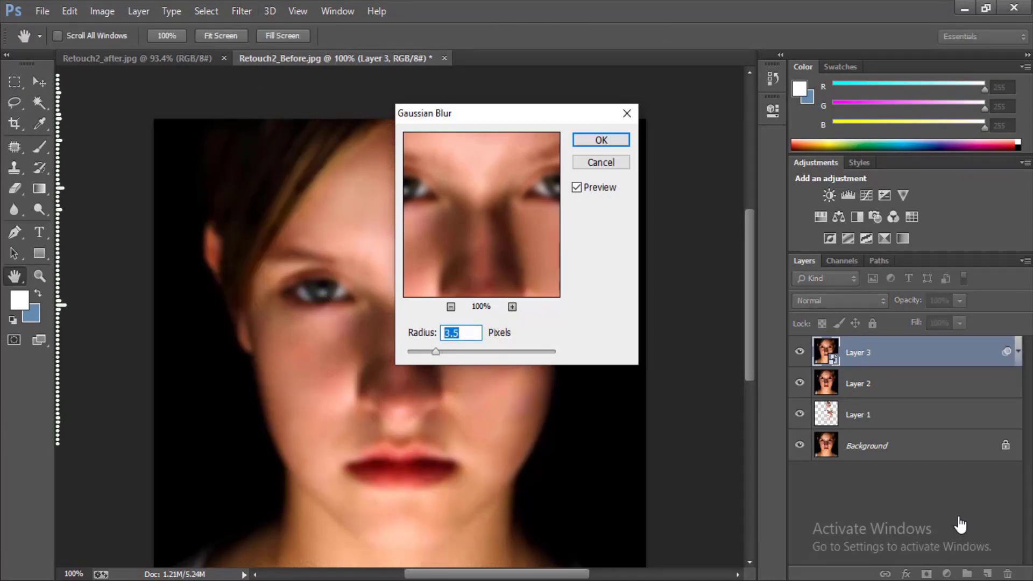
Step: Apply a 3.5-pixel Gaussian Blur radius and add a layer mask to Layer 3
text(3.5)
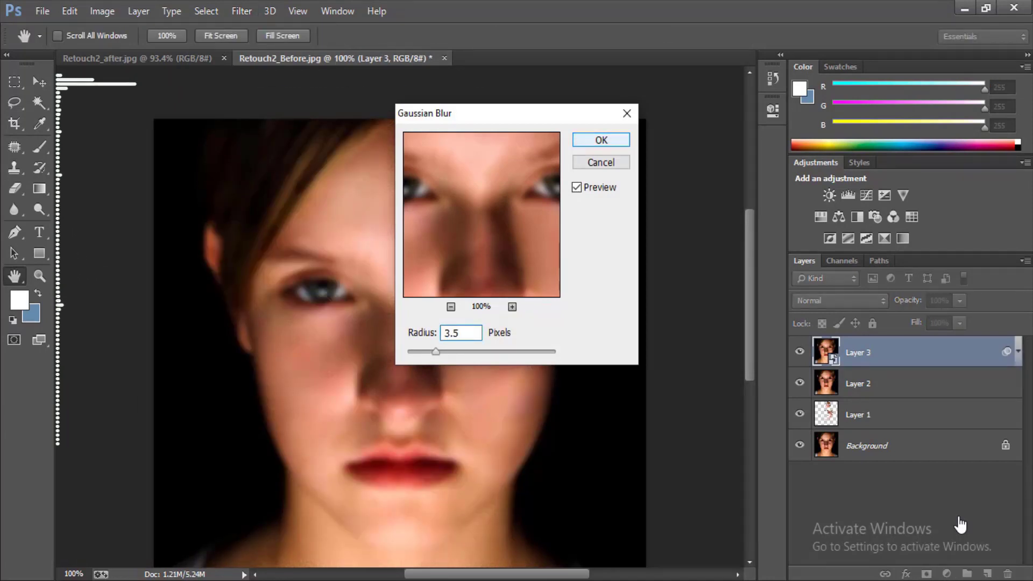
key(Return)
key(s)
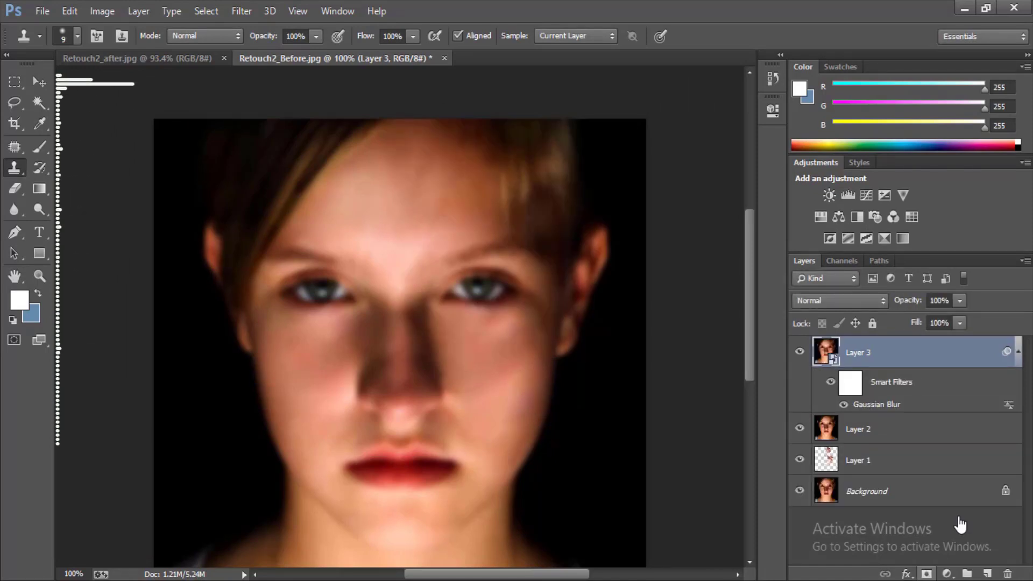
key(ctrl+shift+m)
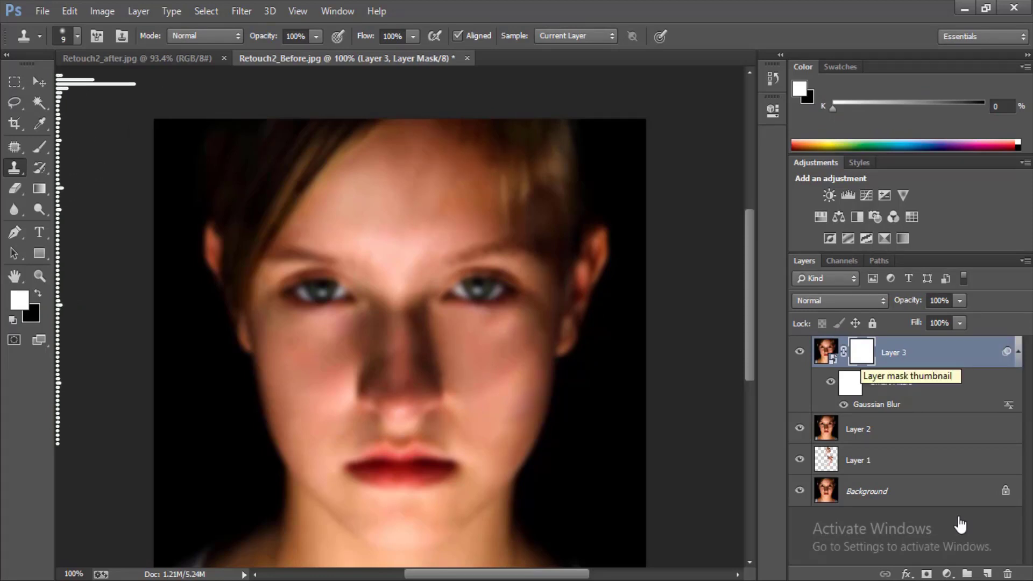
Step: Invert Layer 3's mask to black and paint the facial skin white with a resized, low-flow brush
key(ctrl+i)
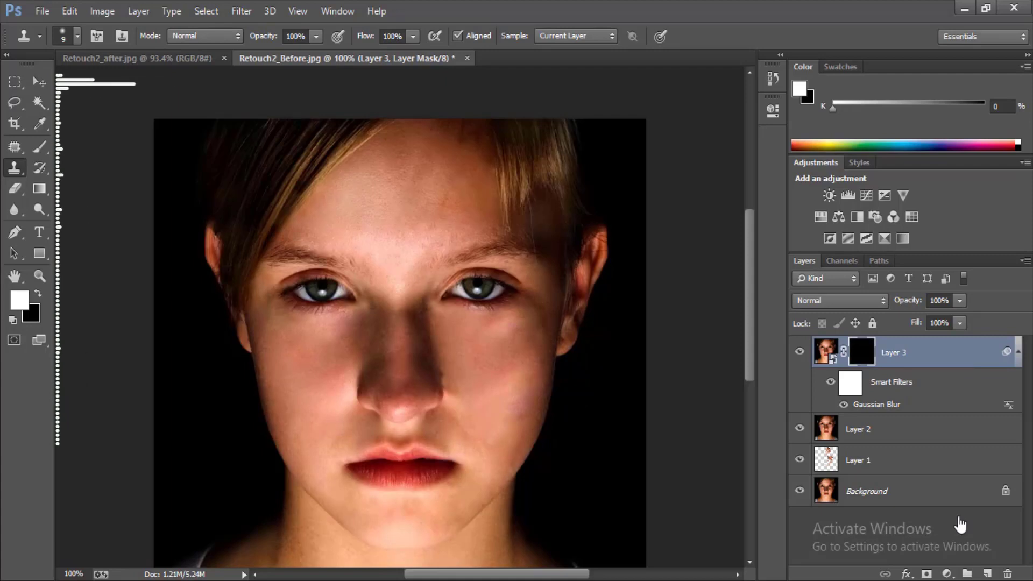
key(b)
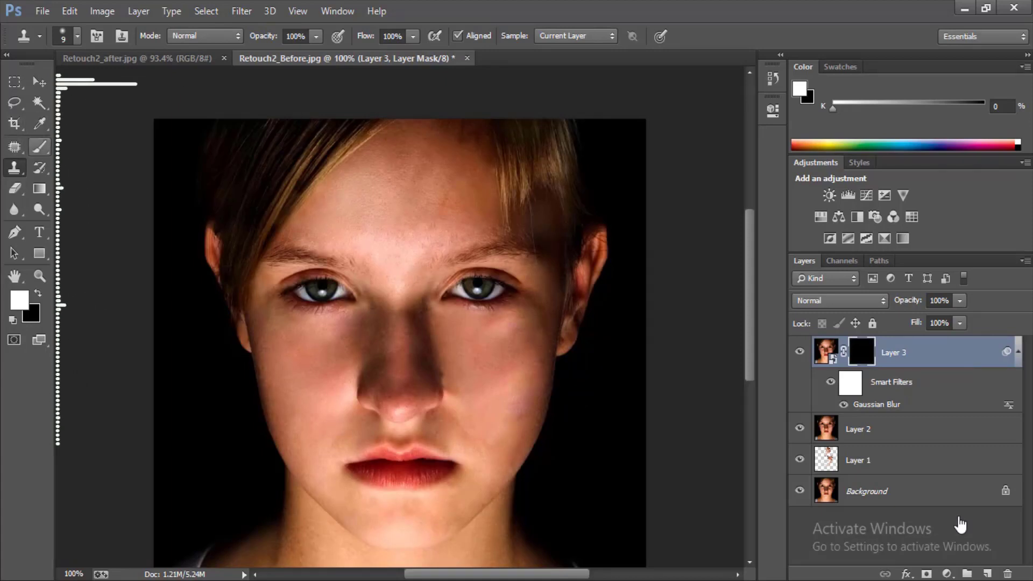
key(b)
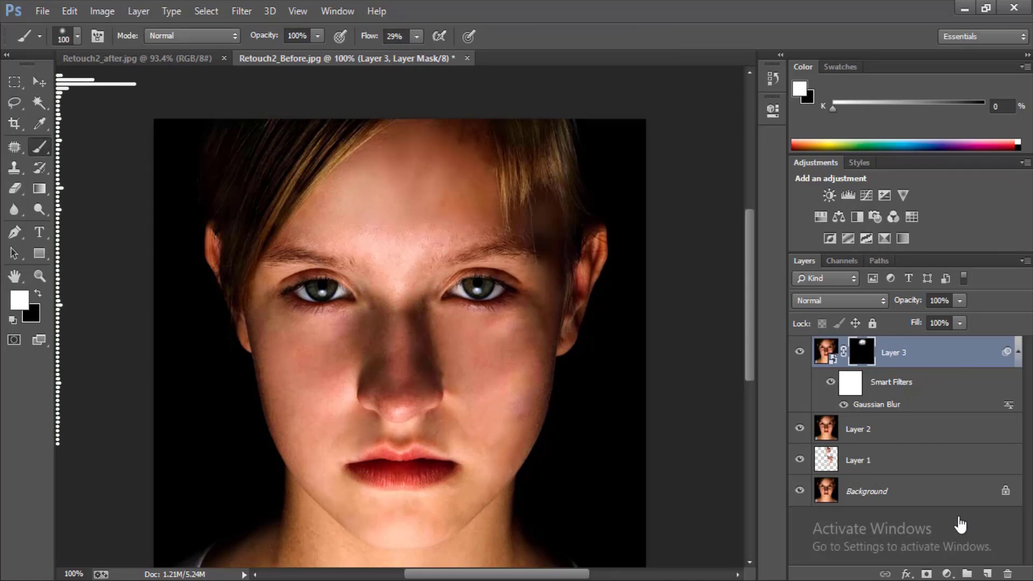
key(bracketleft)
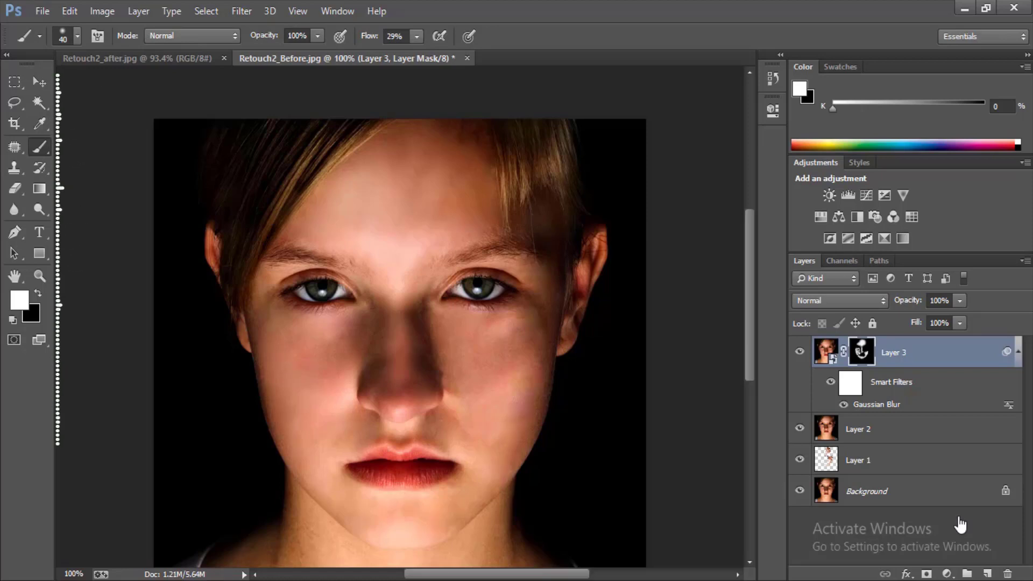
key(bracketleft)
key(bracketleft)
key(bracketleft)
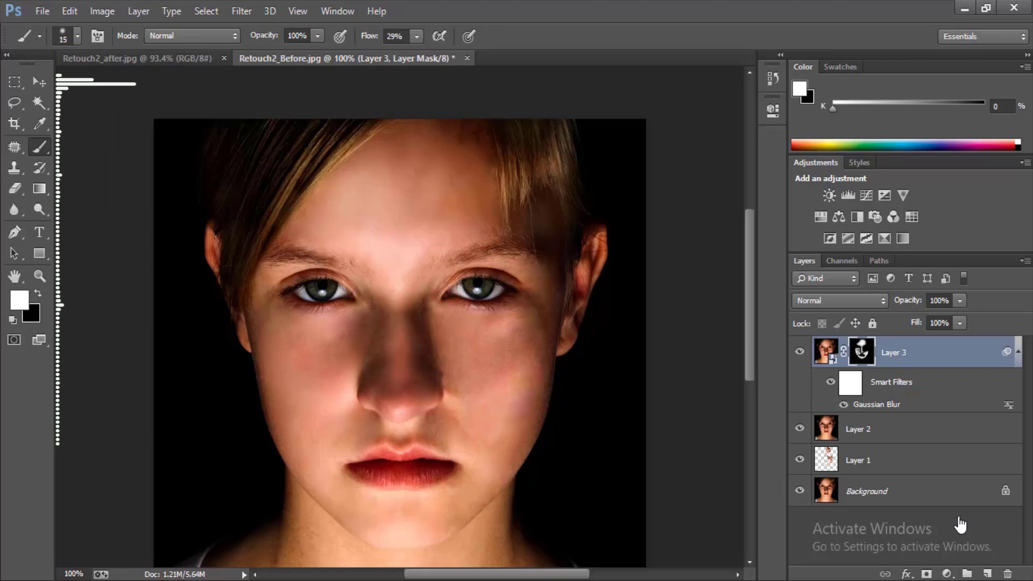
key(bracketright)
key(bracketright)
key(bracketright)
key(bracketleft)
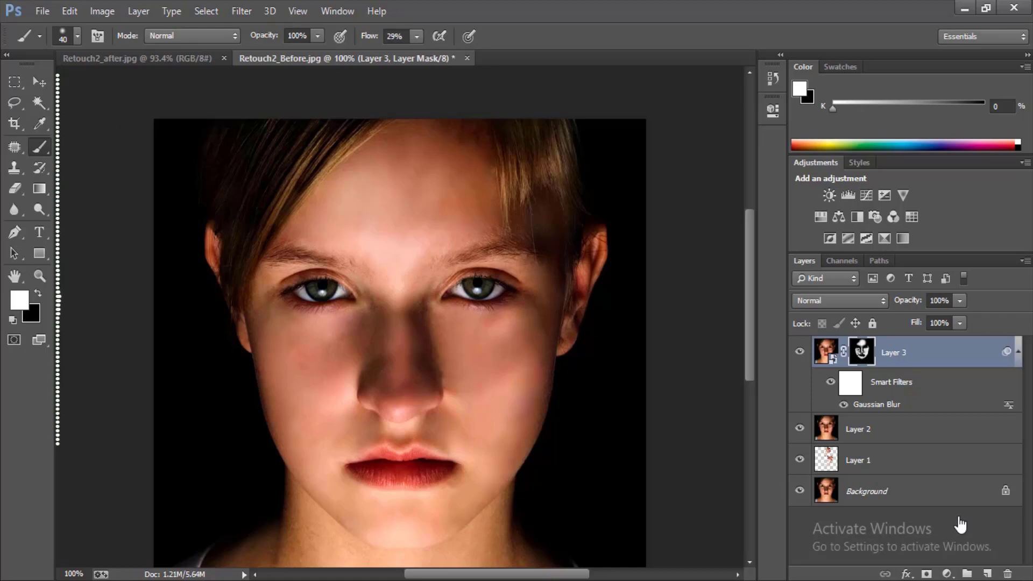
key(shift+1)
key(shift+9)
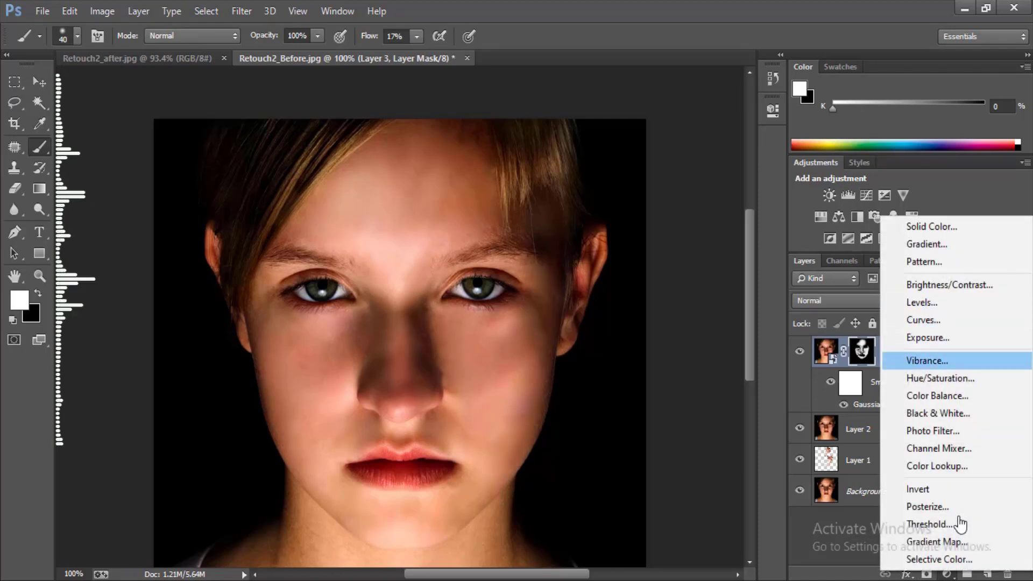
Step: Add a Hue/Saturation adjustment layer and set its Hue to +1
key(Down)
key(Return)
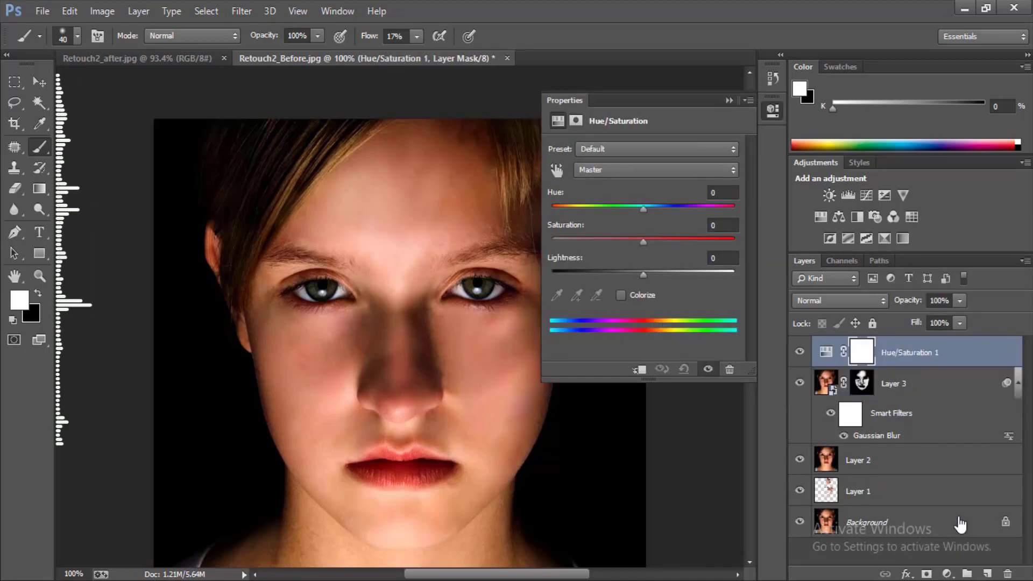
key(Down)
key(Down)
key(Down)
key(Down)
key(Up)
key(Up)
key(Up)
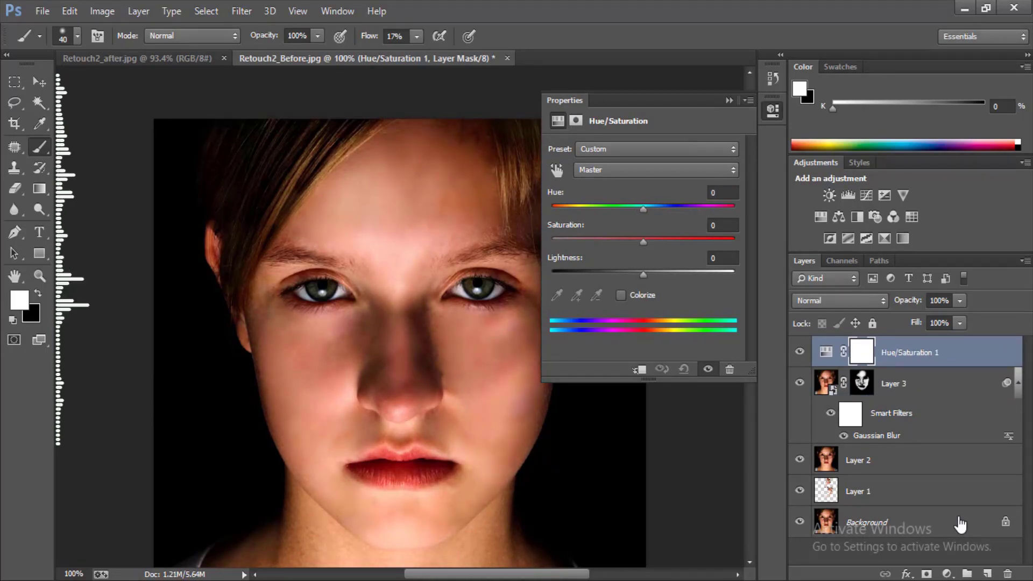
key(Up)
key(Up)
key(Up)
key(Down)
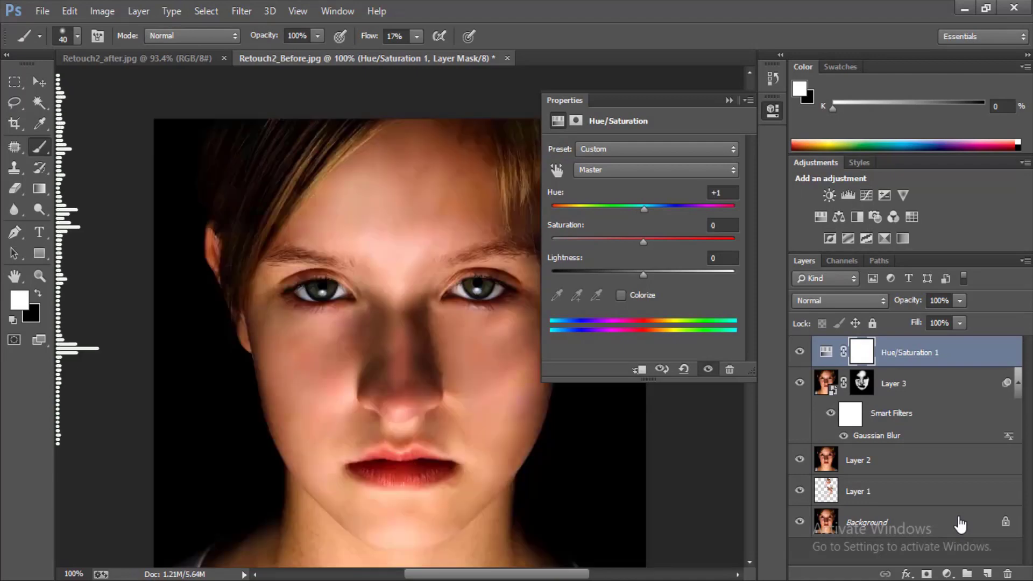
Step: Lower the Hue/Saturation Saturation to -3 and Lightness to -2
key(Tab)
key(Down)
key(Down)
key(Down)
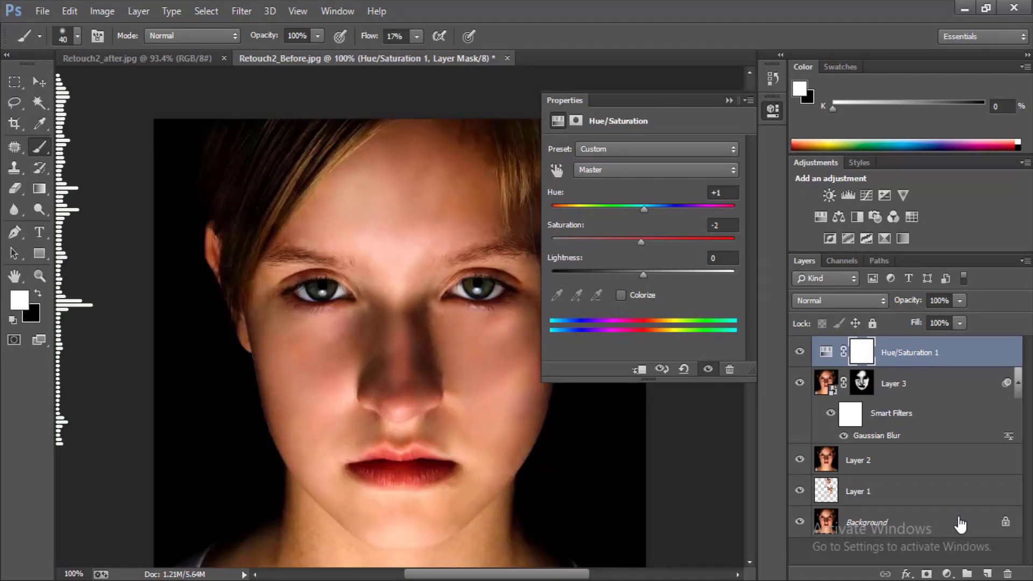
key(Tab)
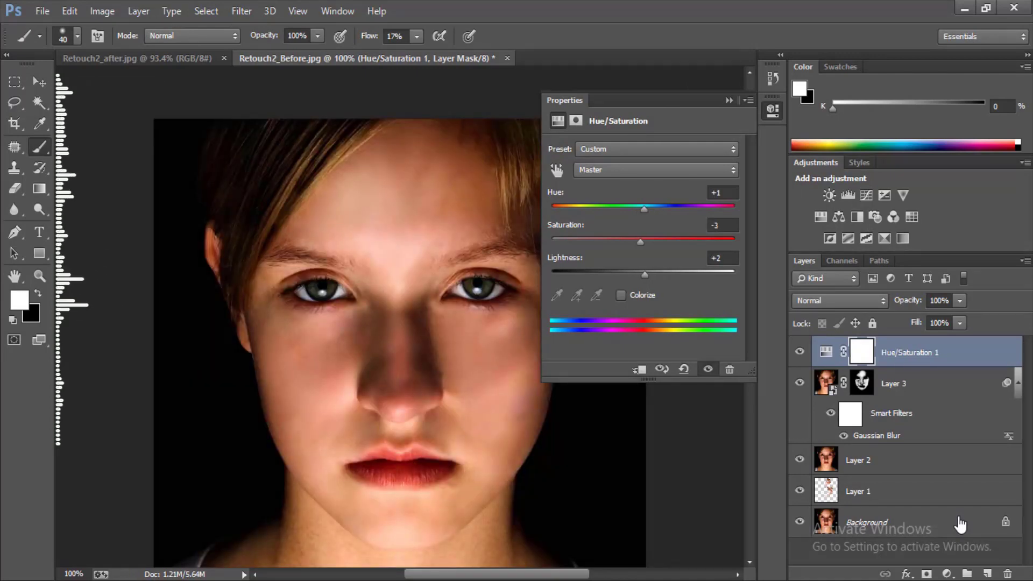
key(Down)
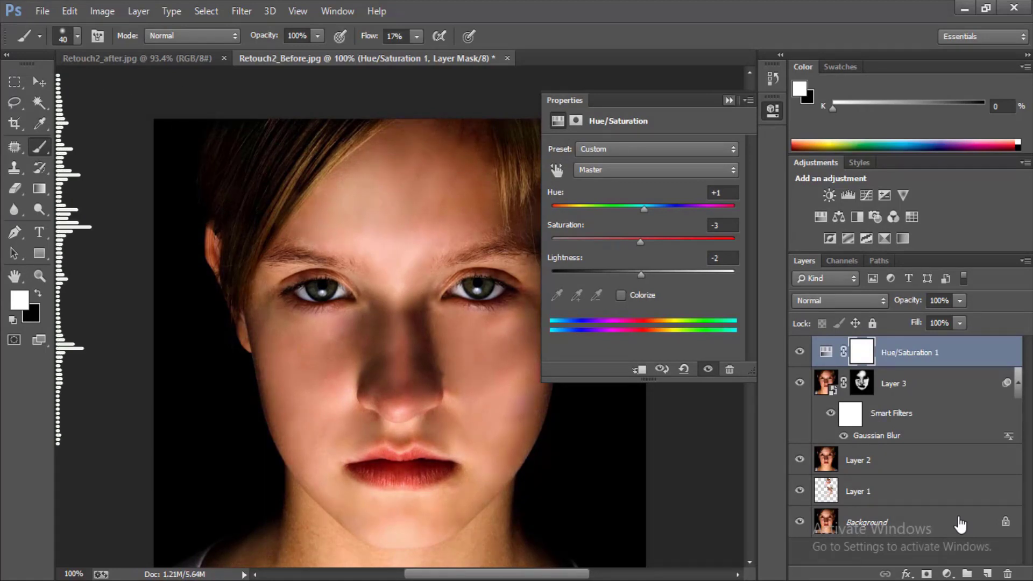
key(Return)
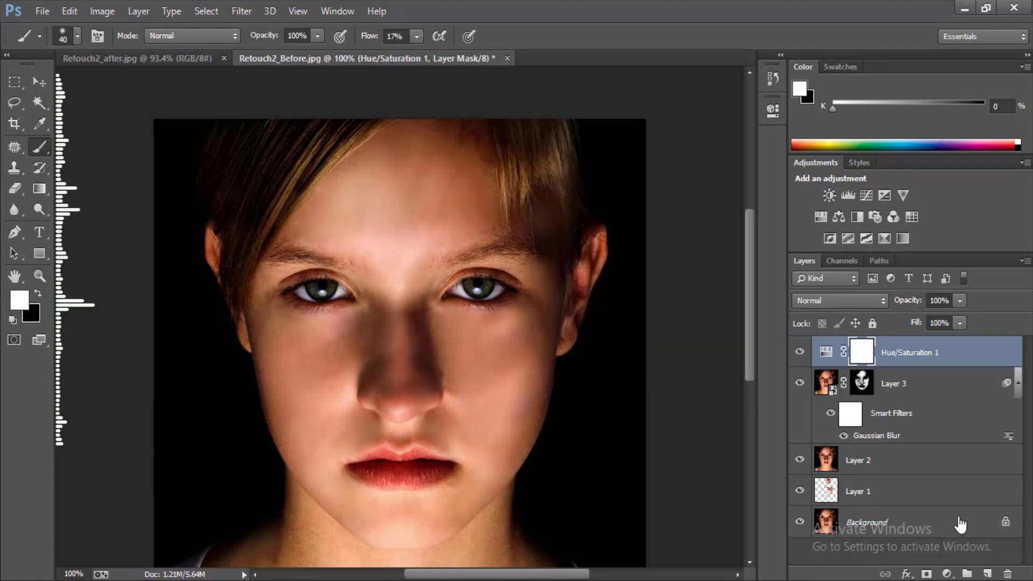
click(946, 574)
Step: Add a Vibrance adjustment layer from the adjustment list
key(Up)
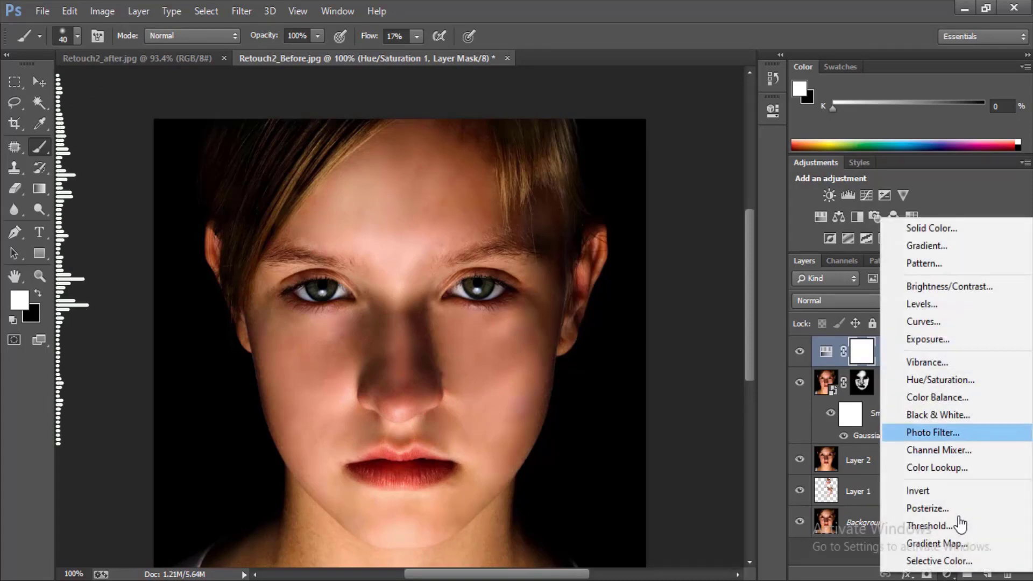
key(Up)
key(Up)
key(Up)
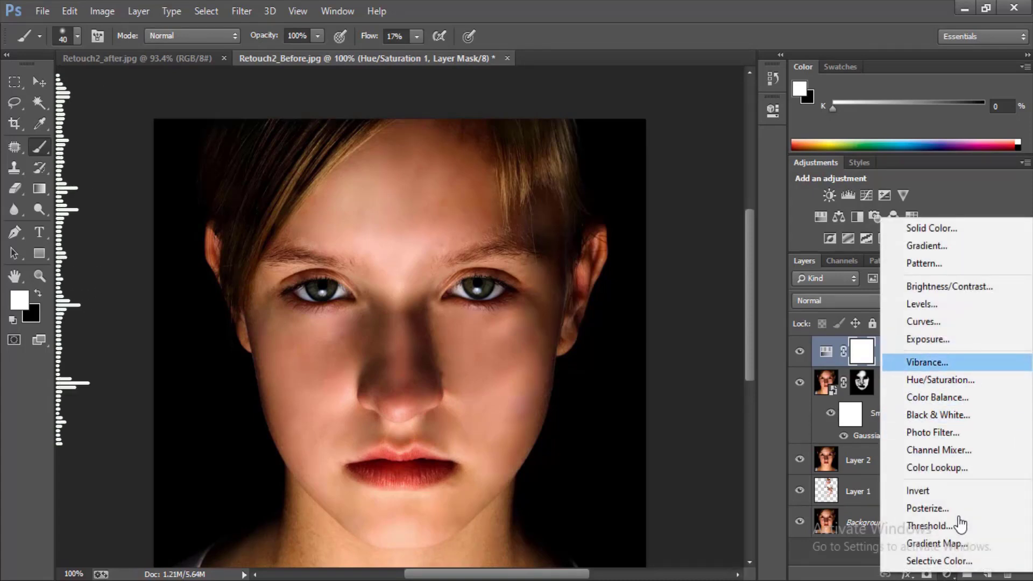
key(Return)
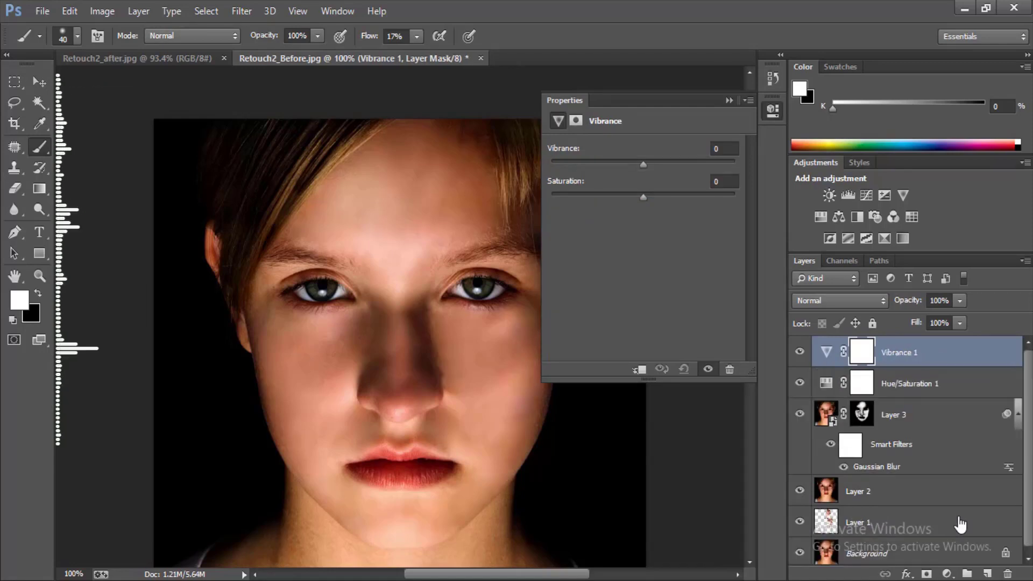
text(7)
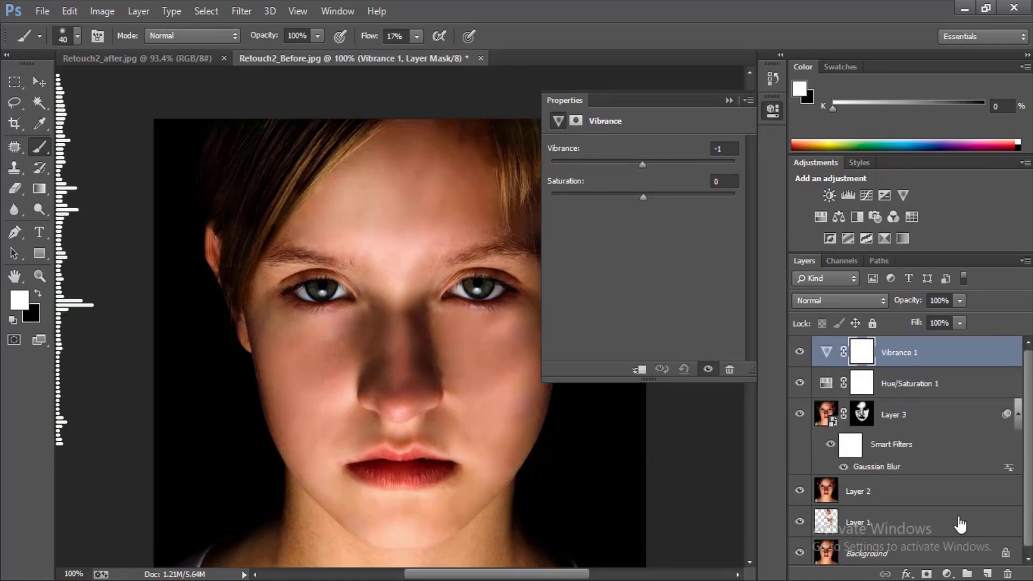
key(Return)
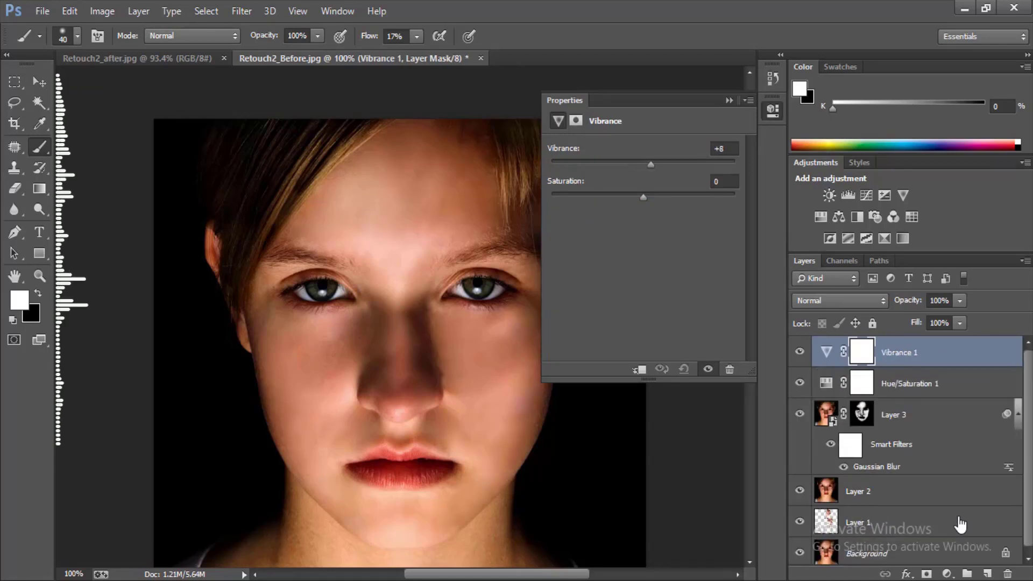
Step: Set Vibrance to +44 and Saturation to +3
text(44)
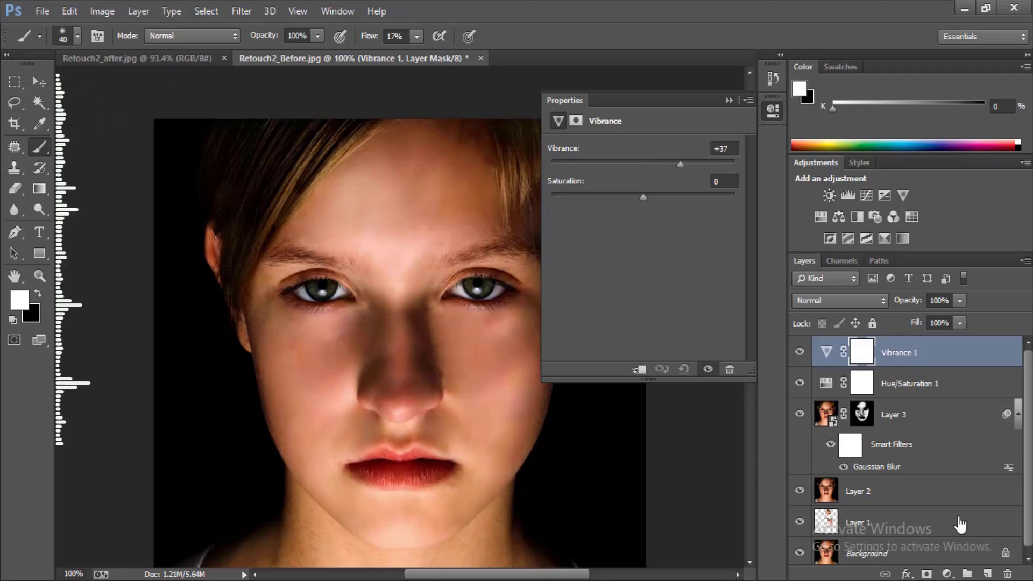
key(Return)
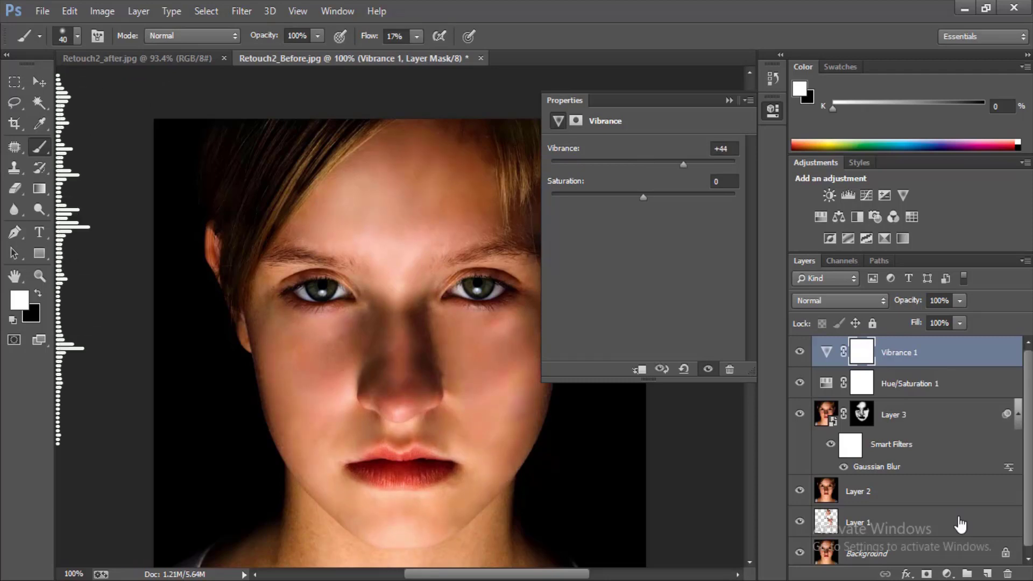
key(Up)
key(Up)
key(Up)
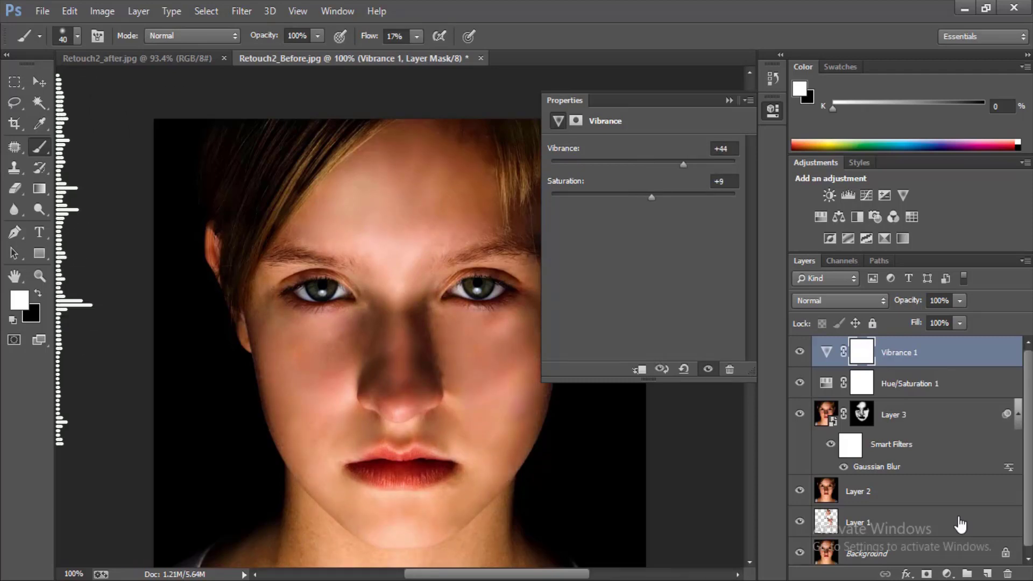
key(Up)
key(Up)
key(Up)
key(Up)
key(Up)
key(Up)
key(Up)
key(Up)
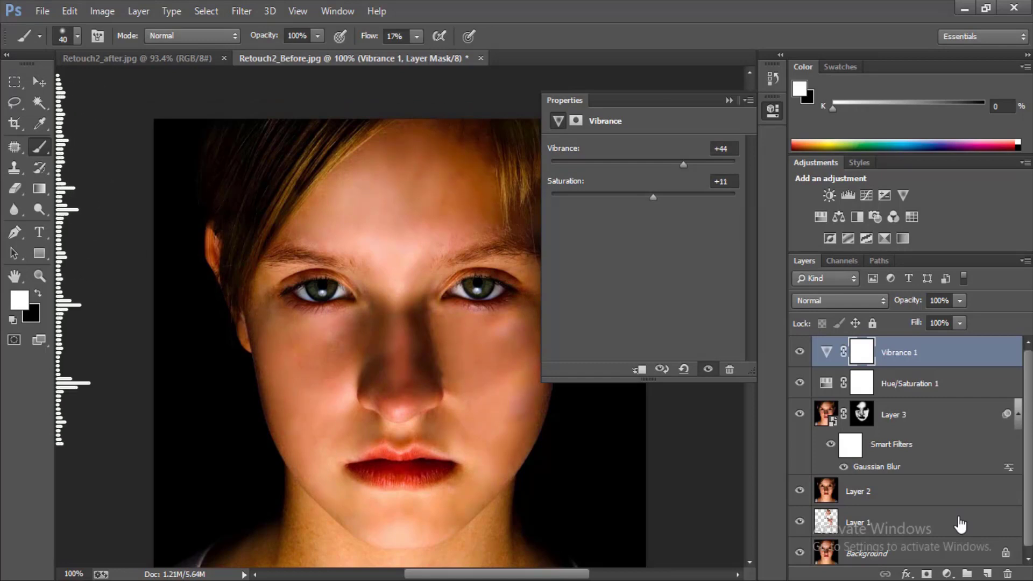
key(Down)
key(Down)
key(Down)
key(Down)
key(Down)
key(Down)
key(Down)
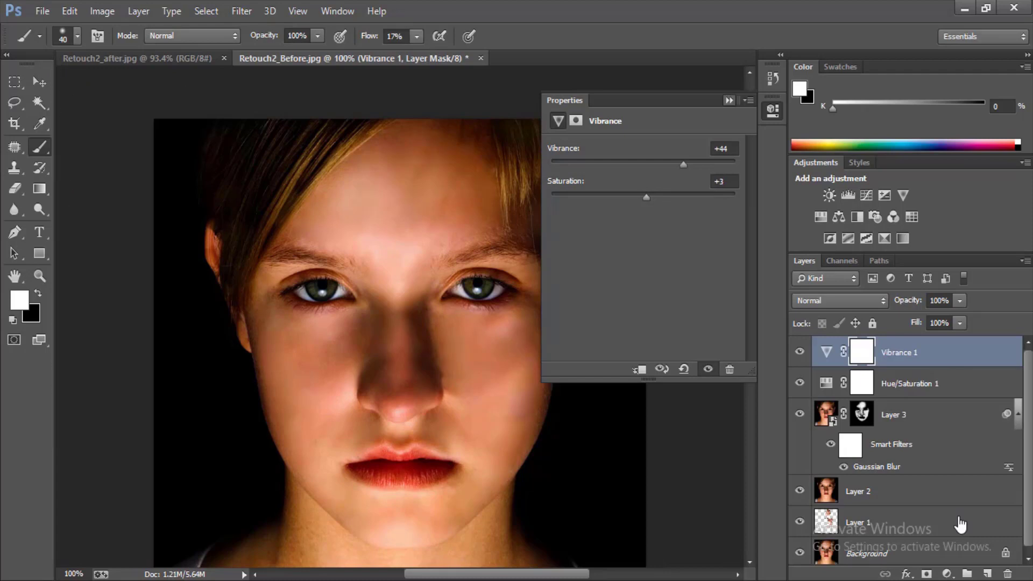
key(Return)
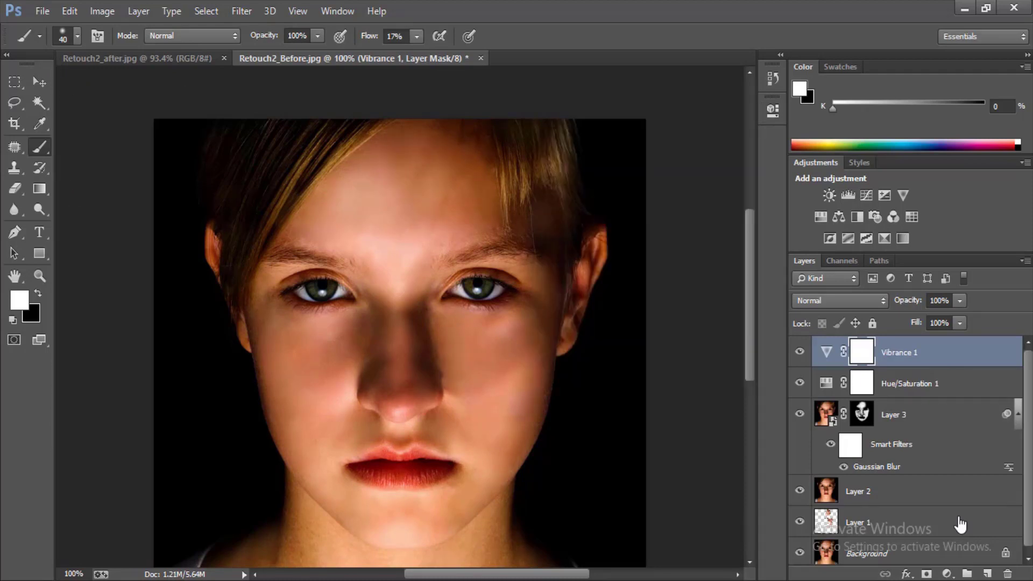
key(alt)
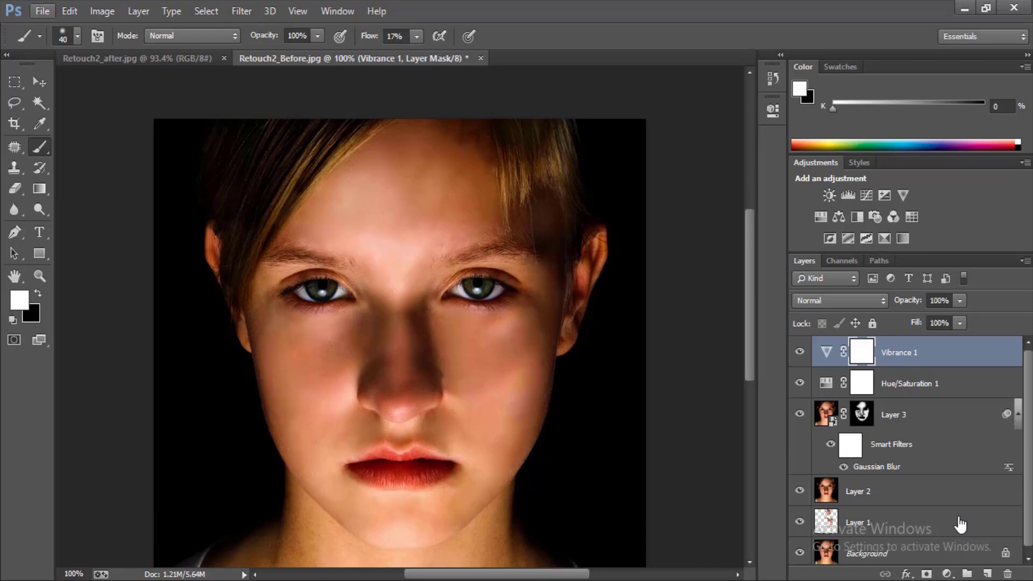